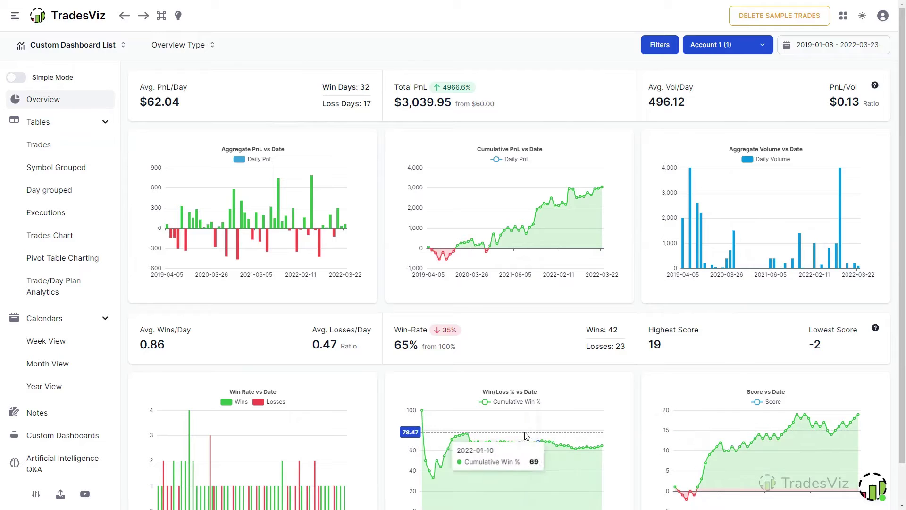
# Step: Open the Trades table and preview the Close Timestamp column filter without applying it
pyautogui.click(57, 148)
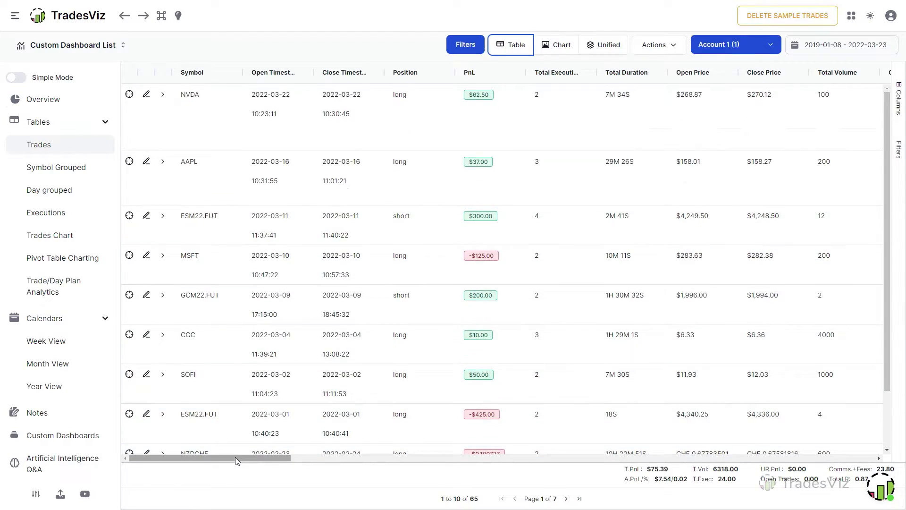
pyautogui.moveTo(235, 458); pyautogui.dragTo(198, 478)
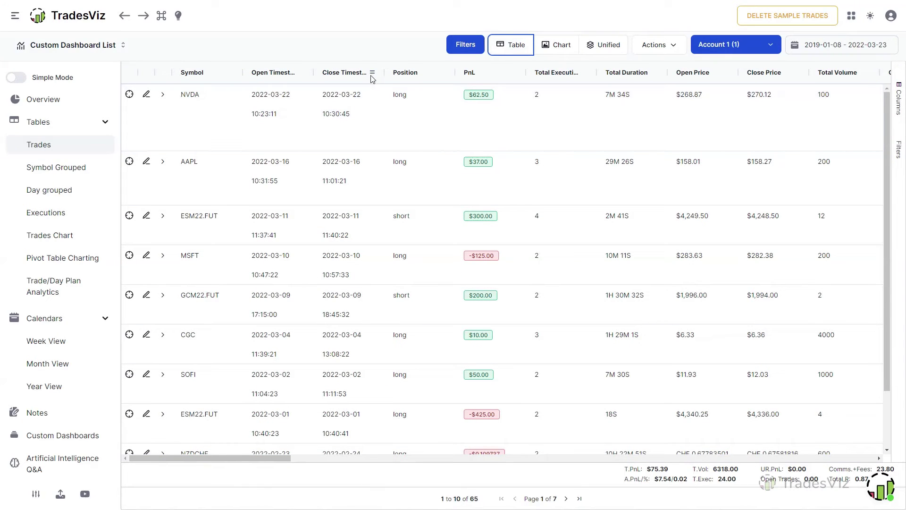
pyautogui.click(373, 74)
pyautogui.click(420, 77)
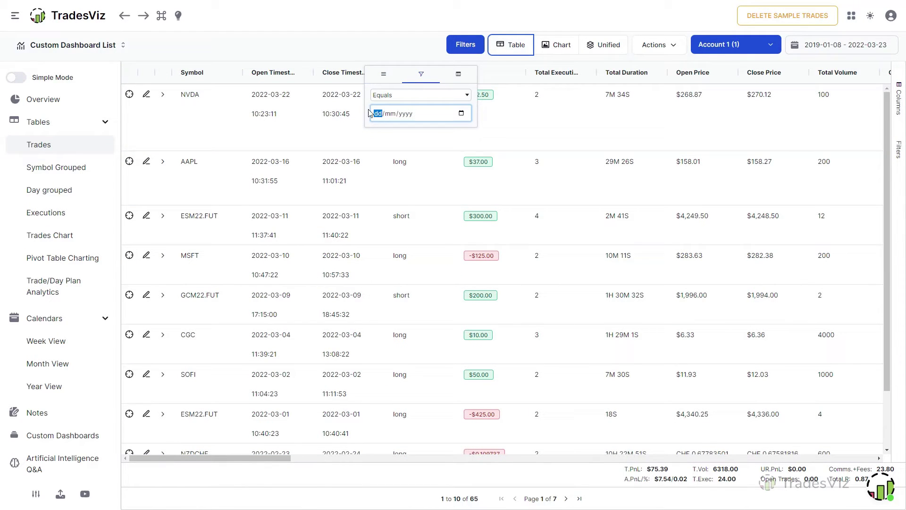
pyautogui.click(339, 136)
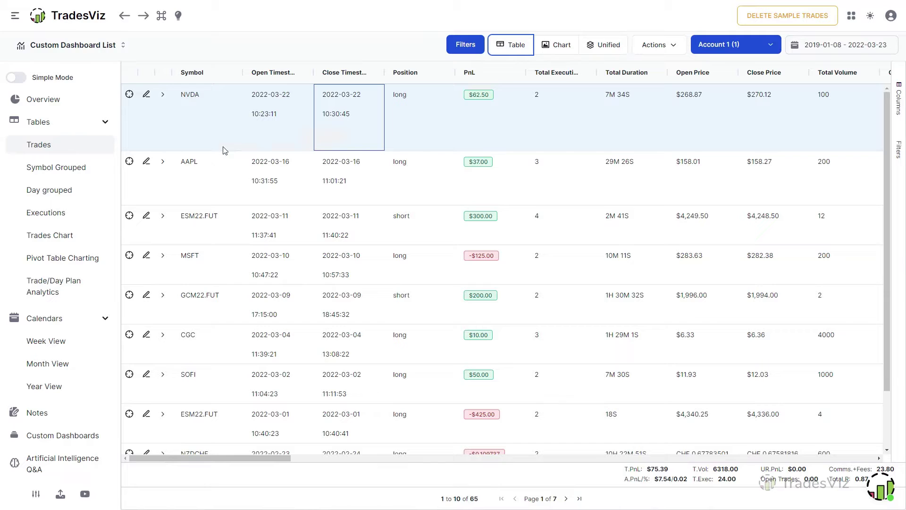
# Step: Expand the NVDA trade to list its 50-share buy at $268.87 and sell at $270.12
pyautogui.click(164, 167)
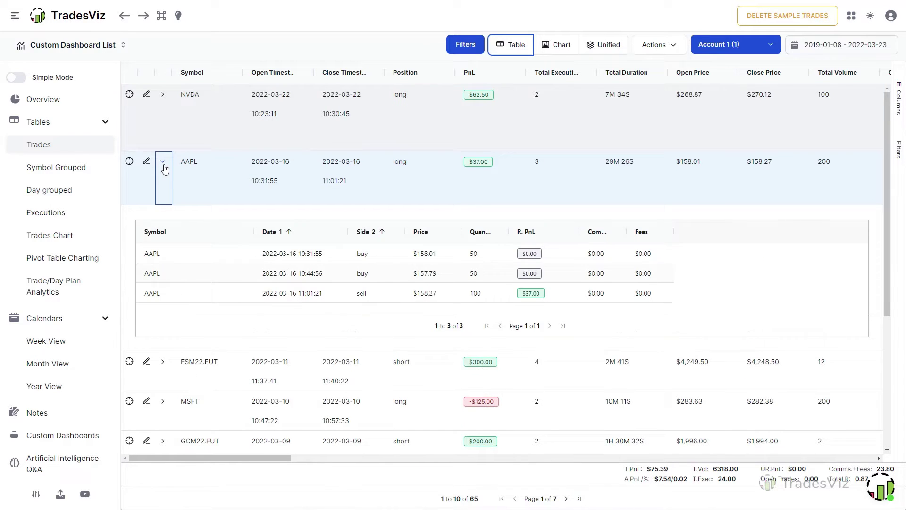
pyautogui.click(163, 168)
pyautogui.click(163, 99)
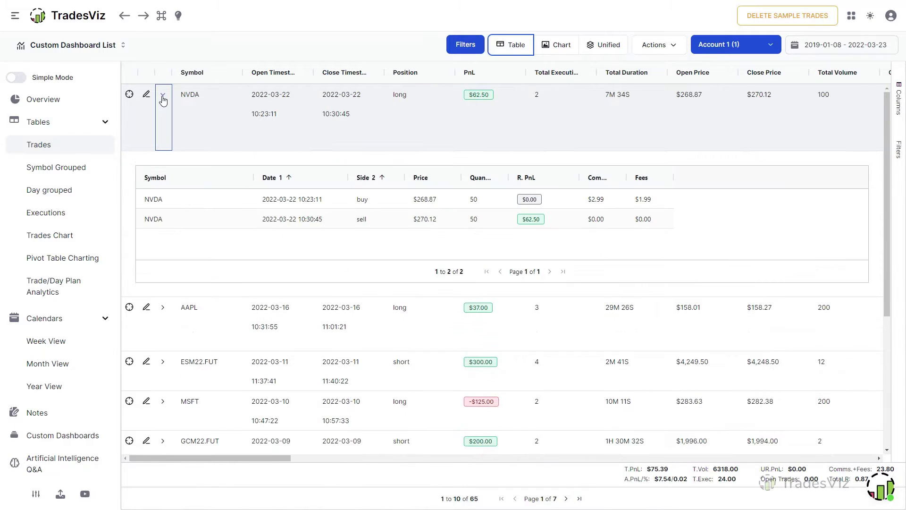
# Step: Review the NVDA trade page: $62.50 realized PnL, intraday chart, tags, notes and exit analysis
pyautogui.click(128, 96)
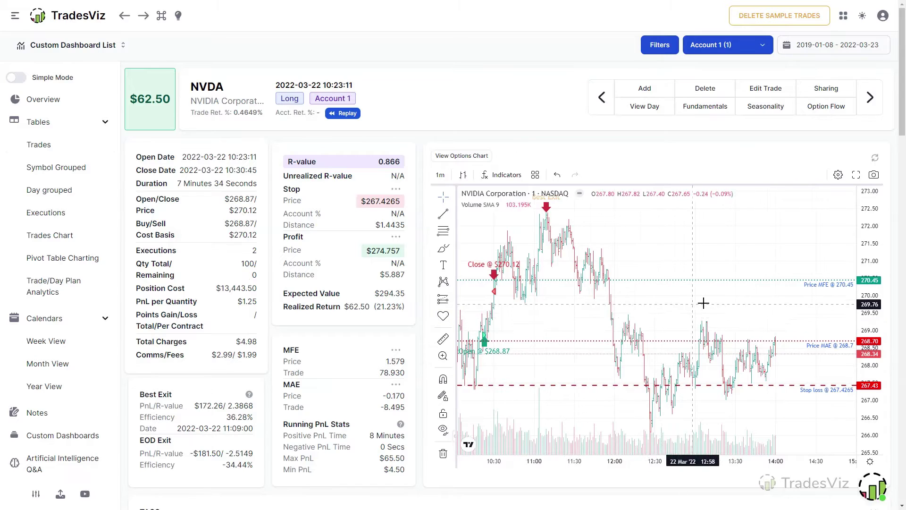
pyautogui.scroll(-4, 703, 302)
pyautogui.moveTo(867, 227); pyautogui.dragTo(866, 273)
pyautogui.scroll(-4, 302, 272)
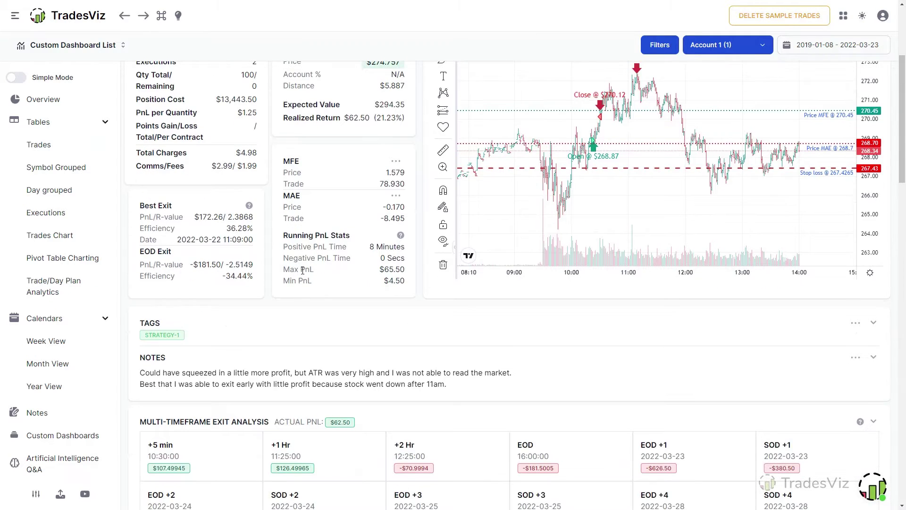
pyautogui.scroll(-4, 303, 270)
pyautogui.scroll(1, 303, 273)
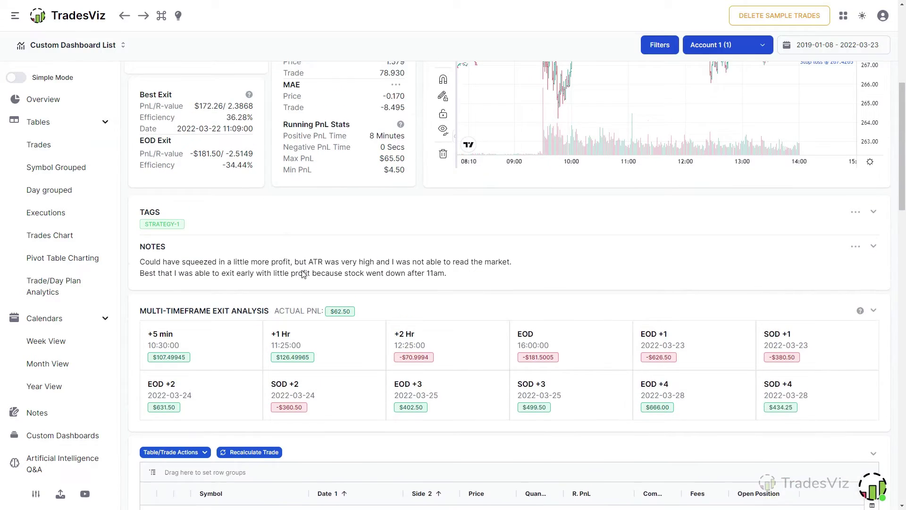
pyautogui.scroll(-2, 303, 274)
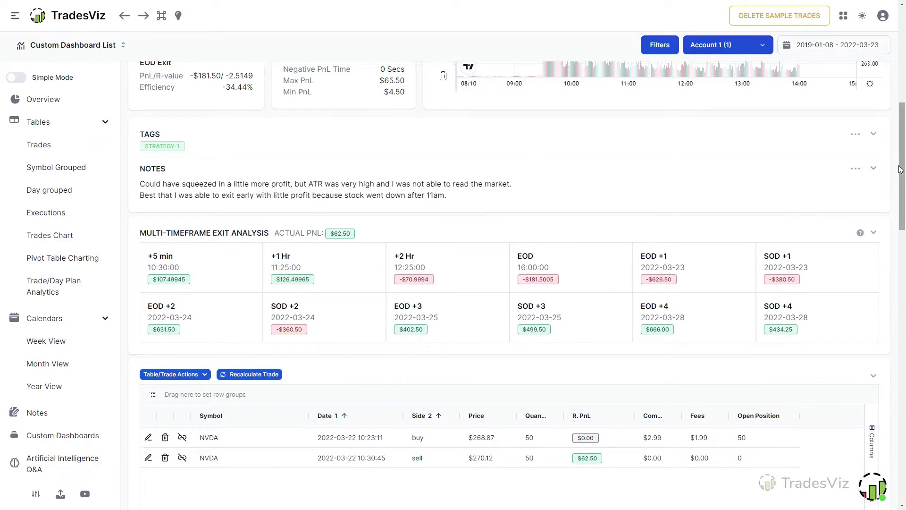
pyautogui.moveTo(901, 169); pyautogui.dragTo(896, 435)
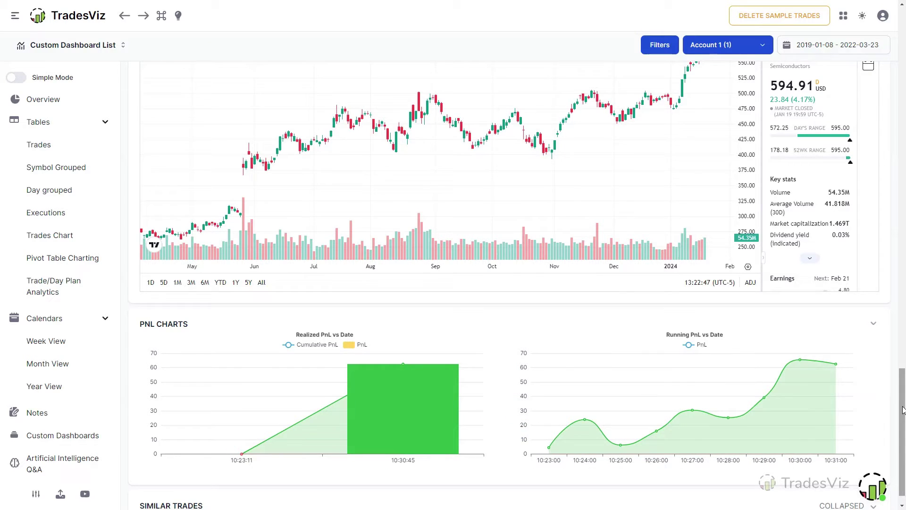
pyautogui.moveTo(901, 425); pyautogui.dragTo(868, 54)
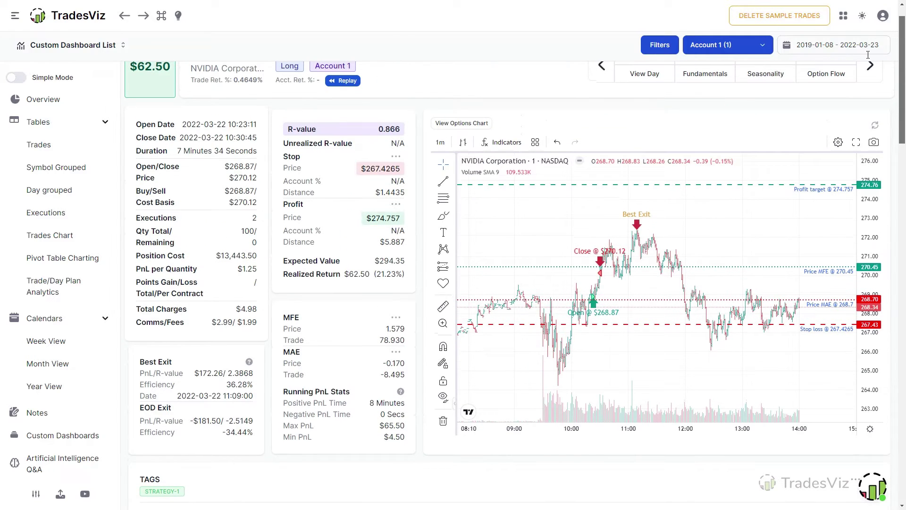
pyautogui.scroll(1, 309, 169)
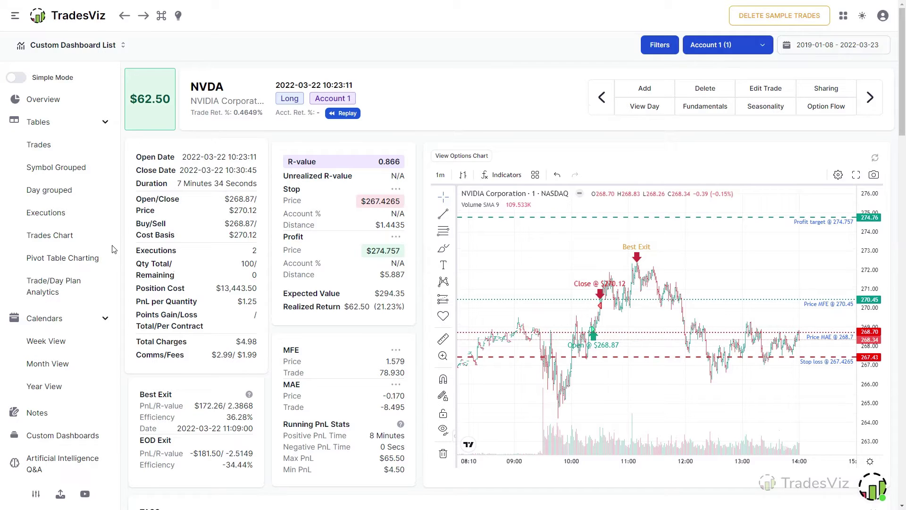
# Step: On Pivot Table Charting, cross-filter to Future trades, then to 2020-03-13, then clear the filter
pyautogui.click(83, 260)
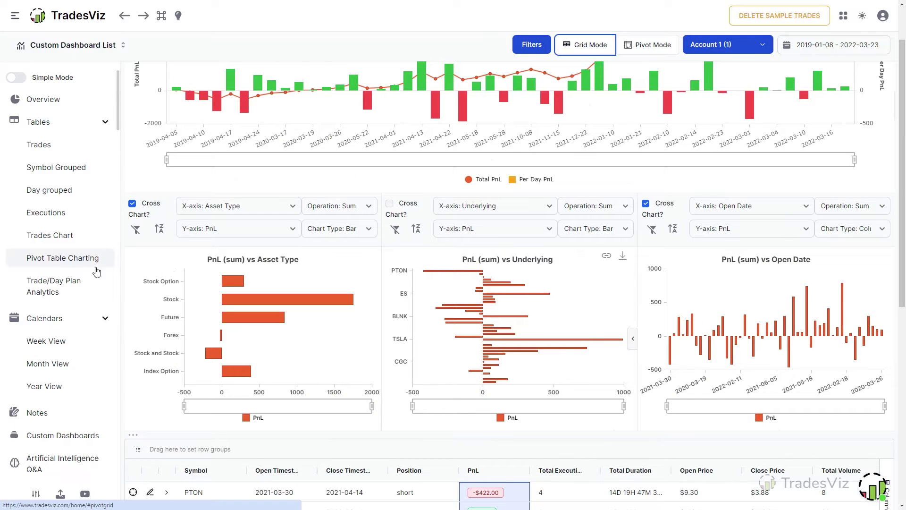
pyautogui.scroll(2, 152, 307)
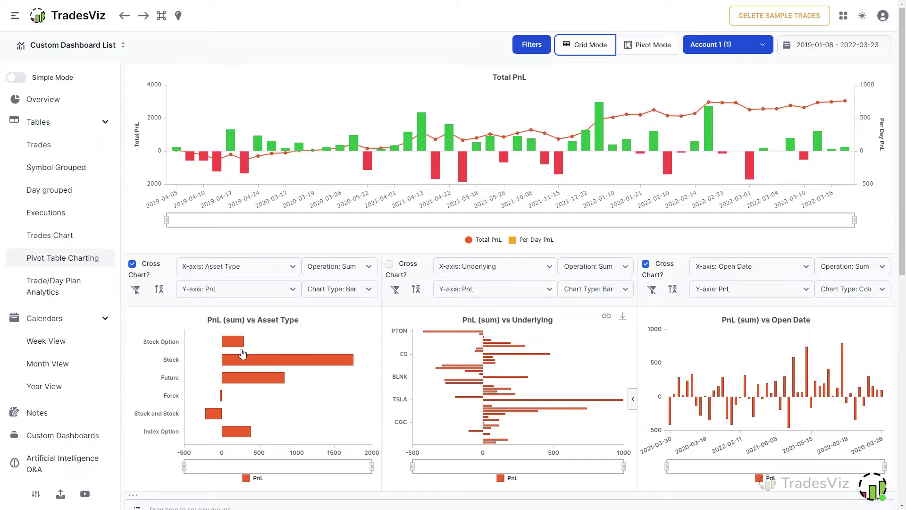
pyautogui.moveTo(277, 362)
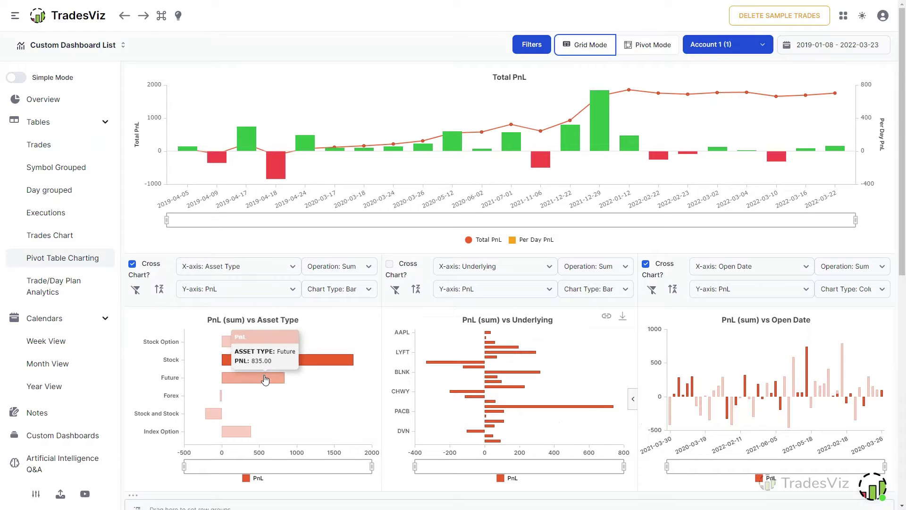
pyautogui.click(264, 377)
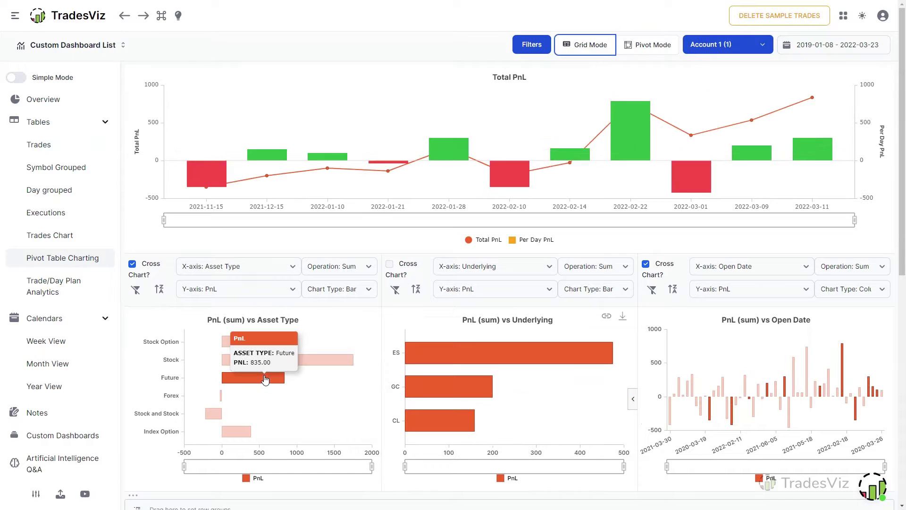
pyautogui.click(723, 392)
pyautogui.click(720, 395)
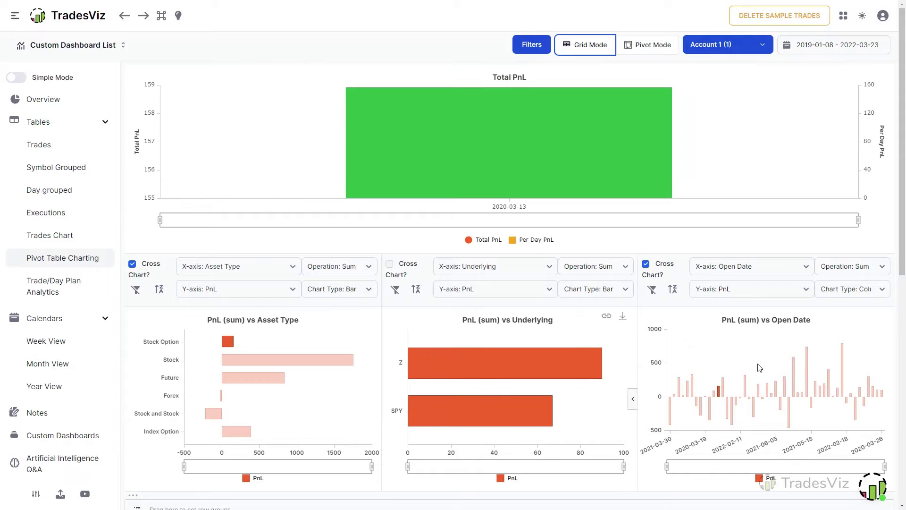
pyautogui.click(760, 367)
# Step: Switch the Asset Type chart to Pie and back to Bar, then view Trade/Day Plan Analytics
pyautogui.click(344, 289)
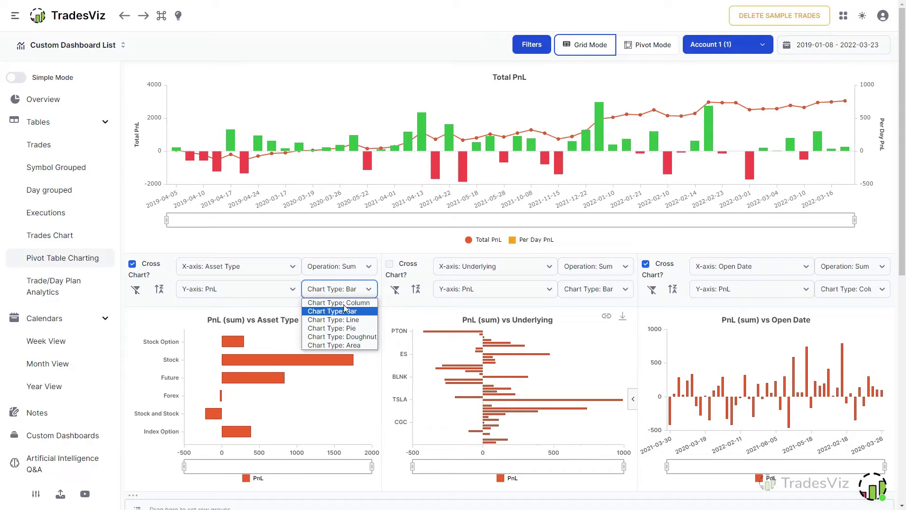
pyautogui.click(348, 328)
pyautogui.click(355, 291)
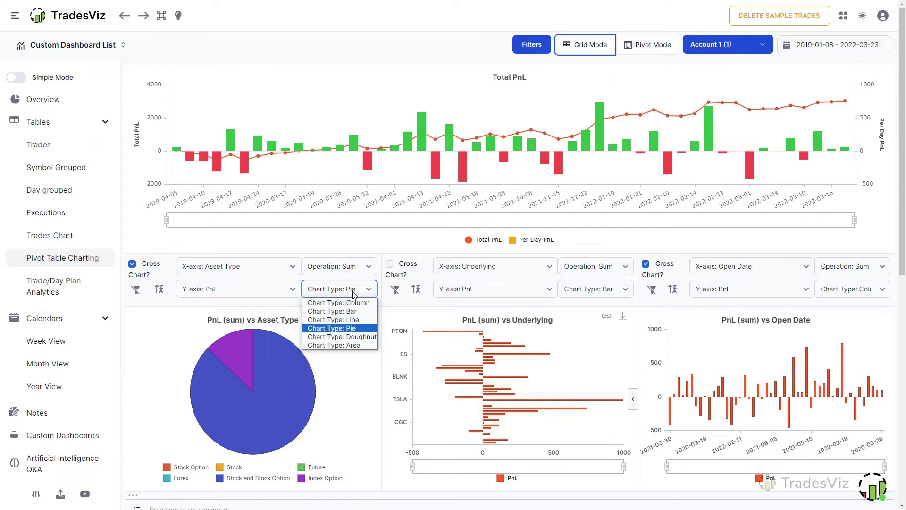
pyautogui.click(344, 311)
pyautogui.click(39, 284)
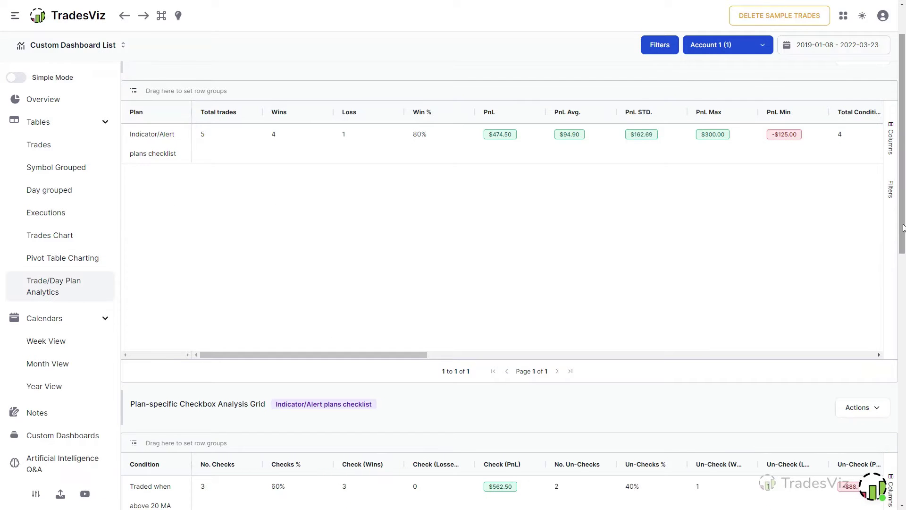
# Step: Sort the Plan-specific Trades Grouped Grid descending by the 'What was...' column, putting ESM22 first
pyautogui.scroll(-10, 902, 228)
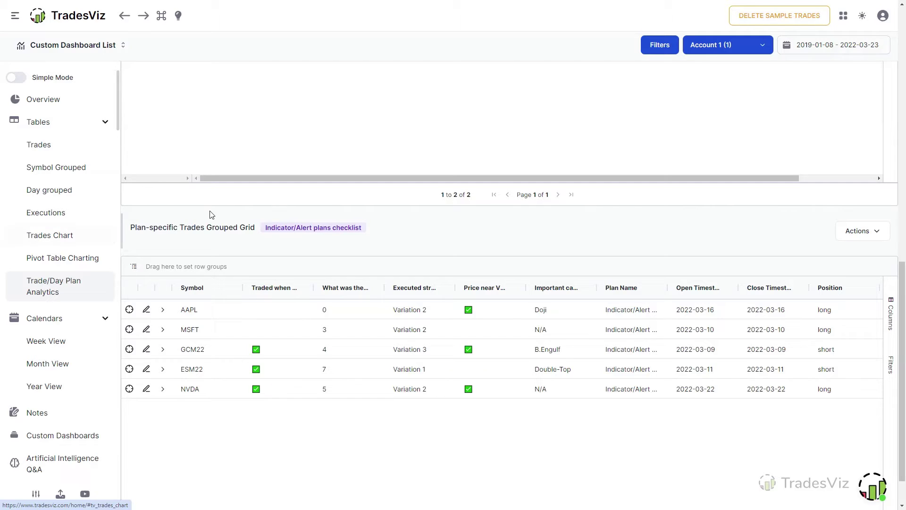
pyautogui.click(346, 289)
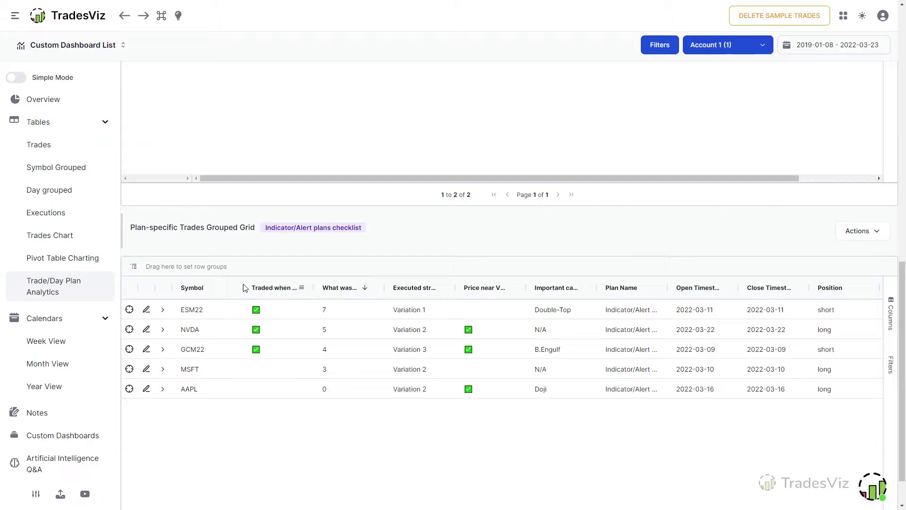
pyautogui.moveTo(901, 314); pyautogui.dragTo(901, 94)
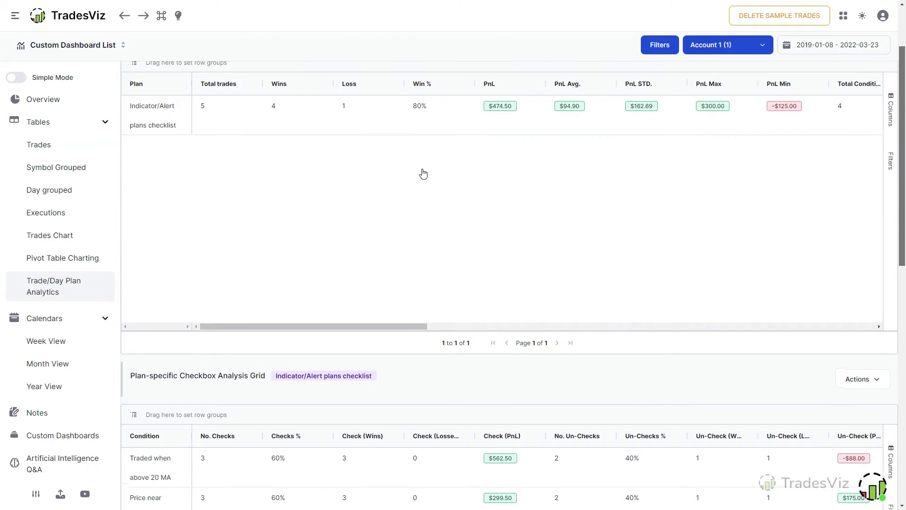
# Step: On the Trades Chart page, expand the ESM22.FUT 2022-02-22 short trade's executions
pyautogui.click(66, 236)
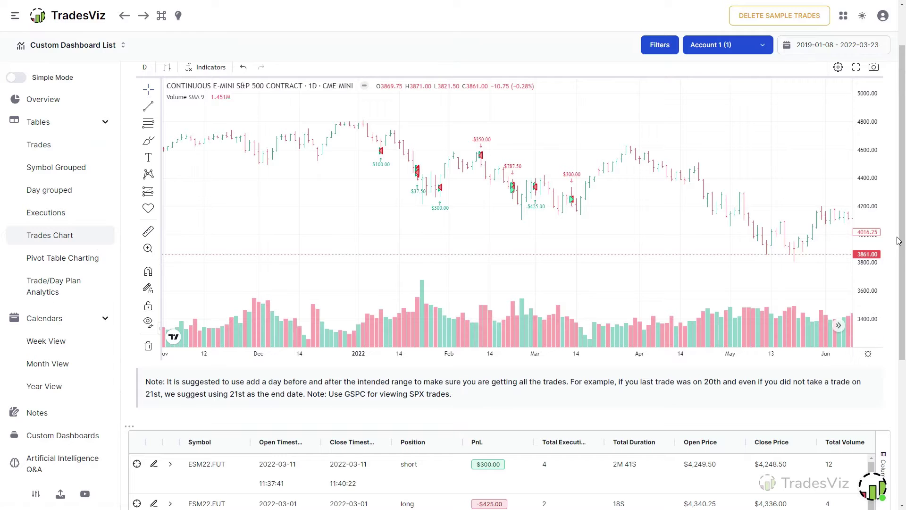
pyautogui.moveTo(898, 240); pyautogui.dragTo(887, 407)
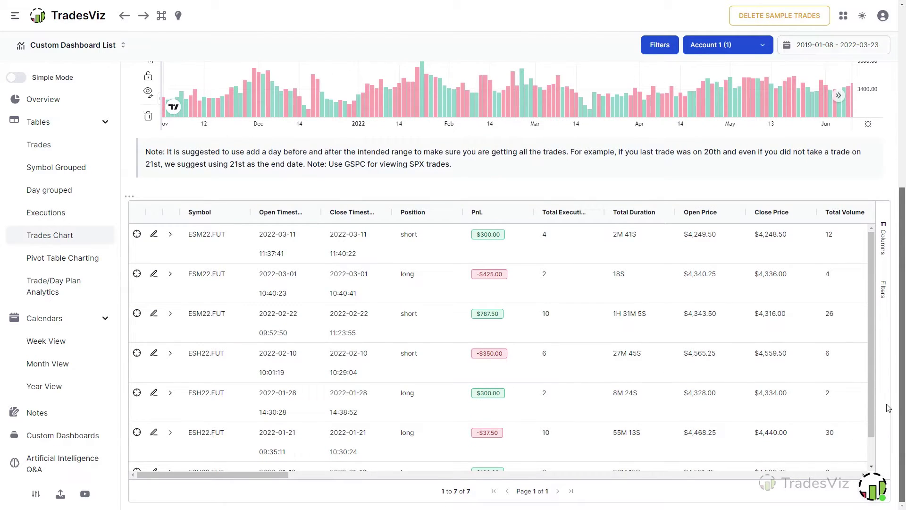
pyautogui.scroll(-1, 799, 390)
pyautogui.scroll(1, 500, 356)
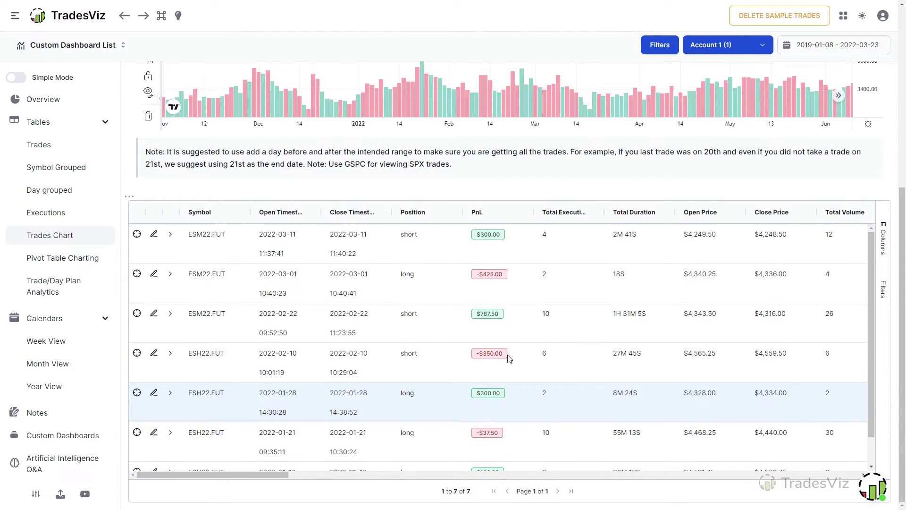
pyautogui.click(171, 314)
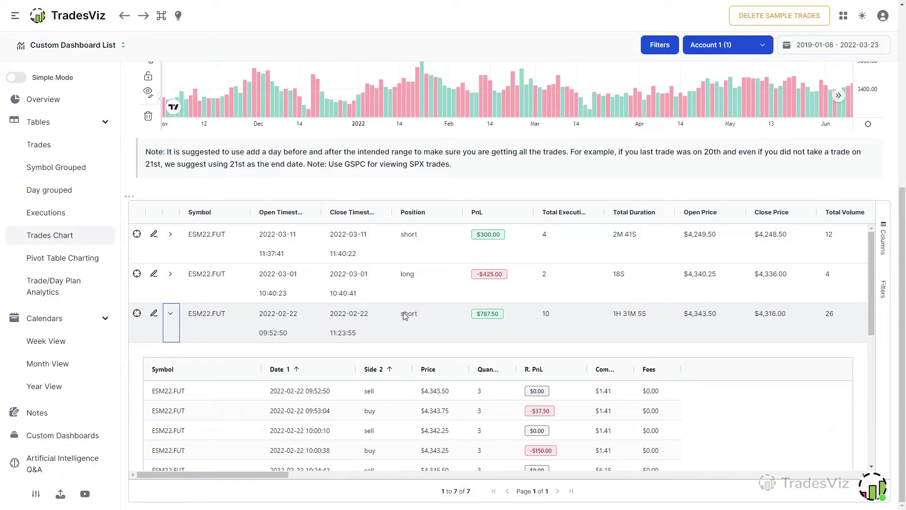
pyautogui.scroll(5, 407, 317)
pyautogui.scroll(5, 446, 214)
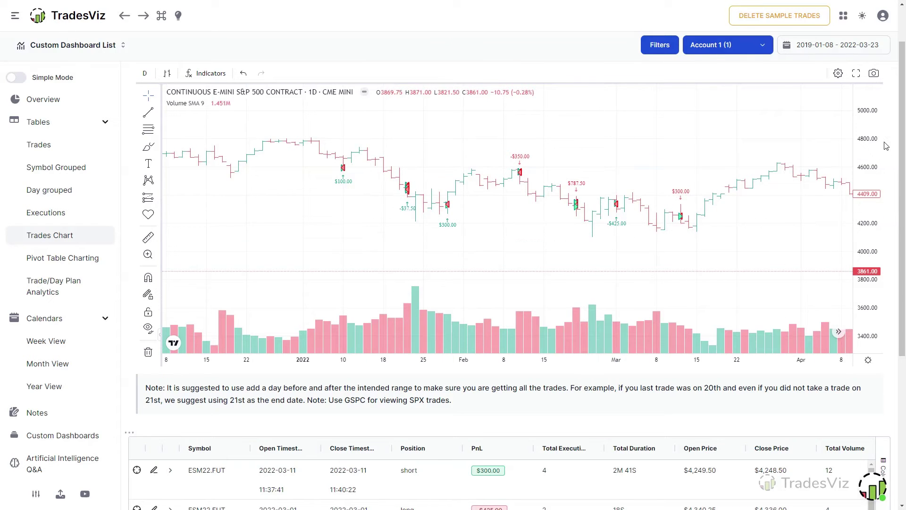
pyautogui.scroll(2, 887, 145)
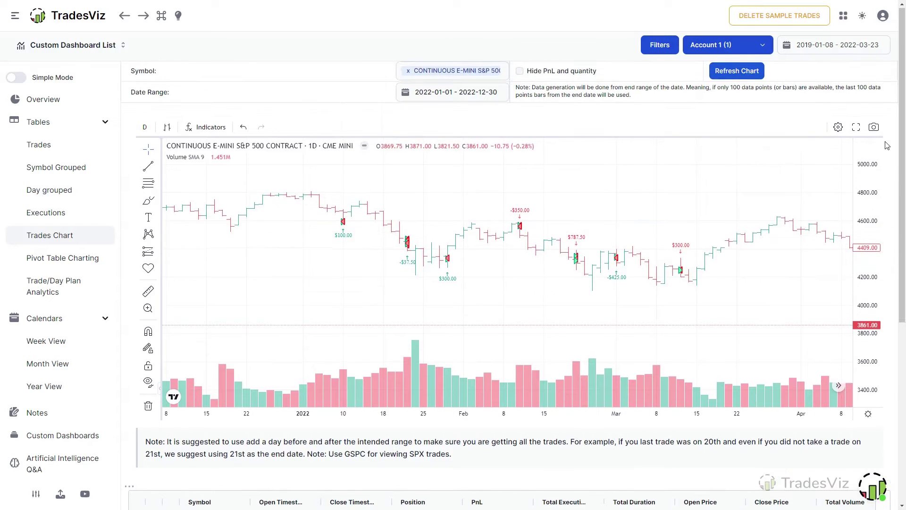
# Step: Show the March 2022 Month View calendar with daily PnL tiles and weekly totals
pyautogui.click(43, 364)
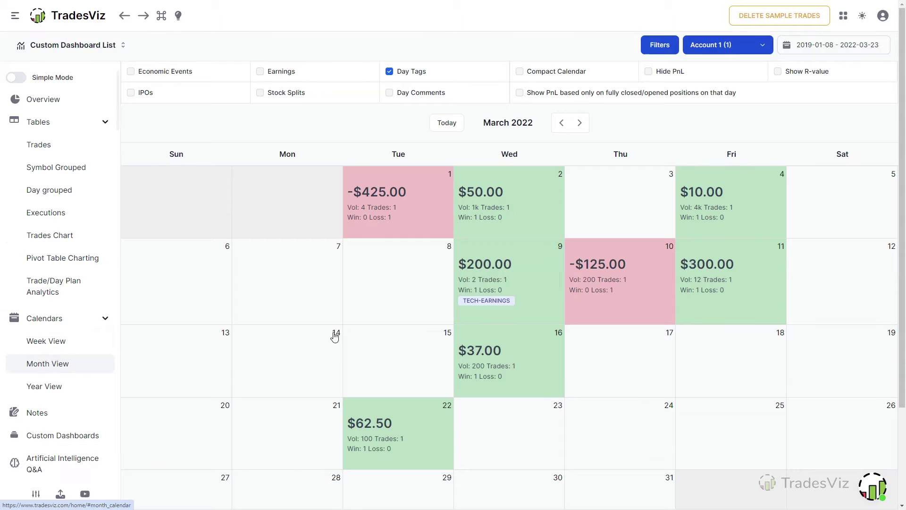
pyautogui.scroll(-3, 498, 335)
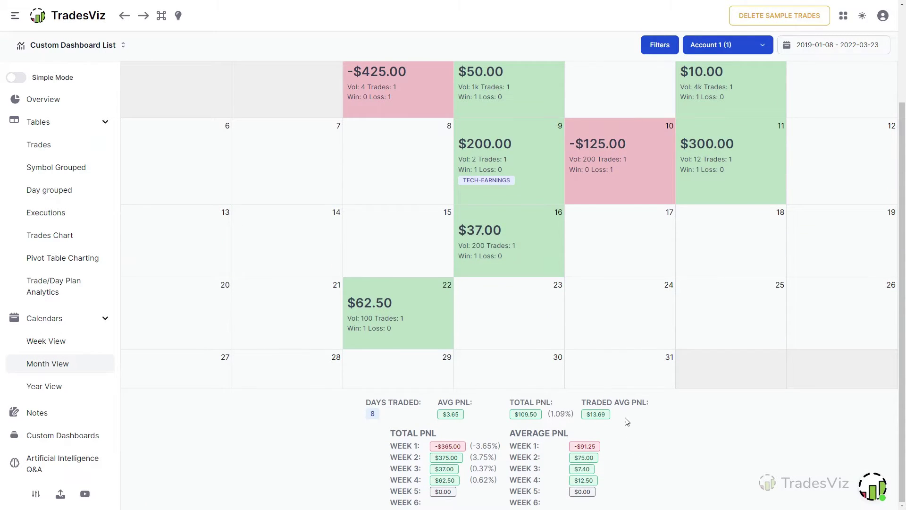
pyautogui.scroll(3, 607, 377)
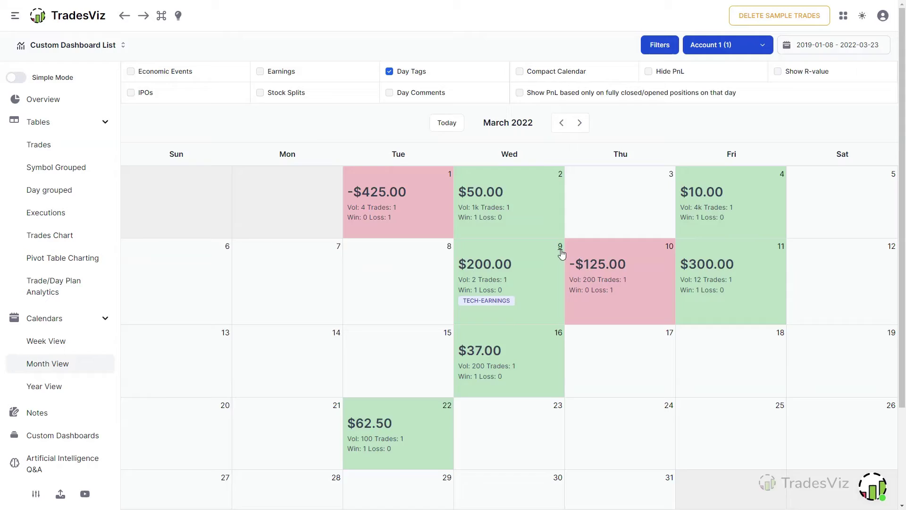
# Step: Open the March 9, 2022 day view and expand its Market Events
pyautogui.click(560, 247)
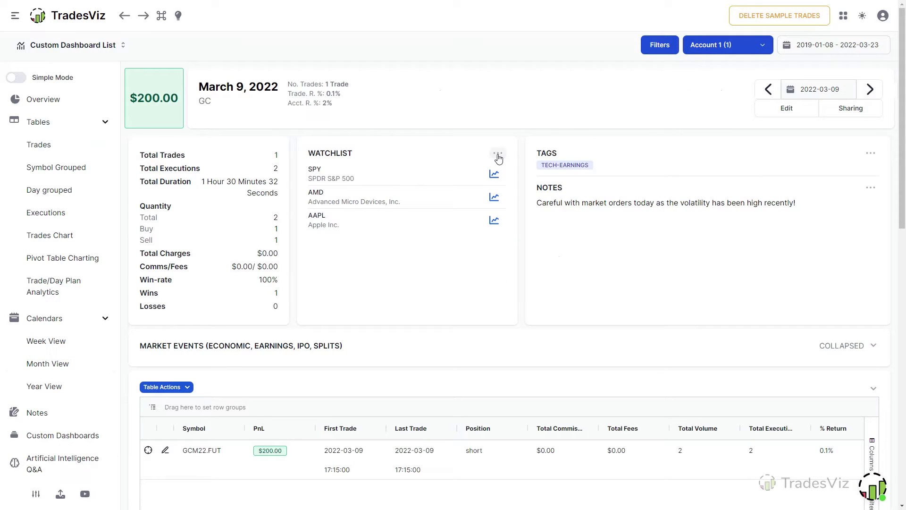
pyautogui.scroll(-1, 469, 277)
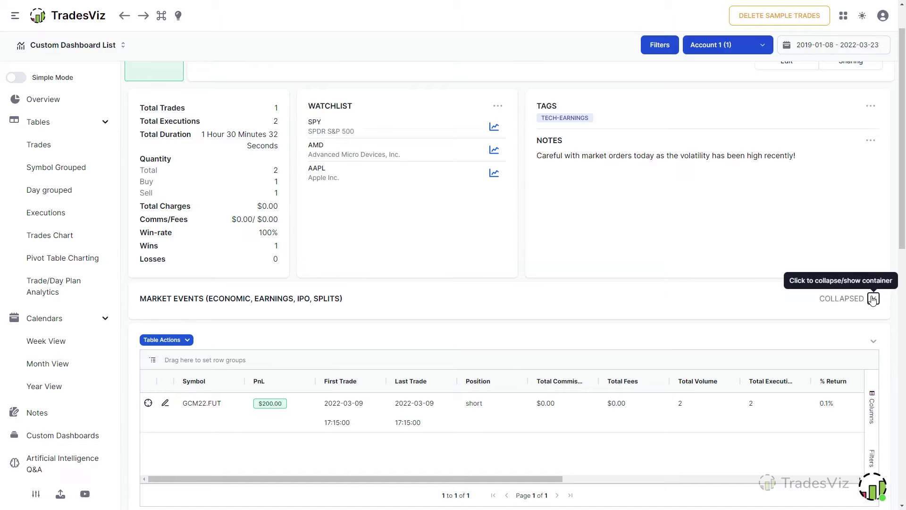
pyautogui.click(874, 298)
pyautogui.scroll(-5, 723, 281)
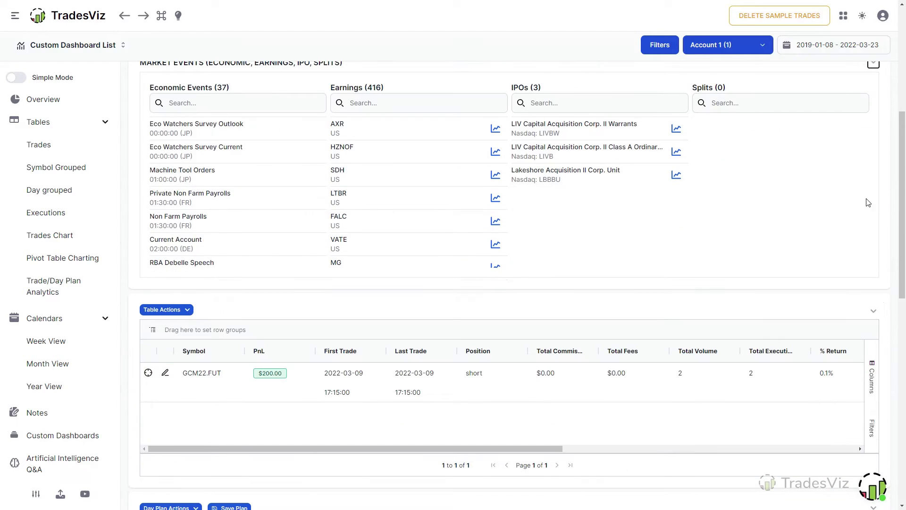
pyautogui.moveTo(901, 162); pyautogui.dragTo(888, 371)
pyautogui.scroll(10, 164, 361)
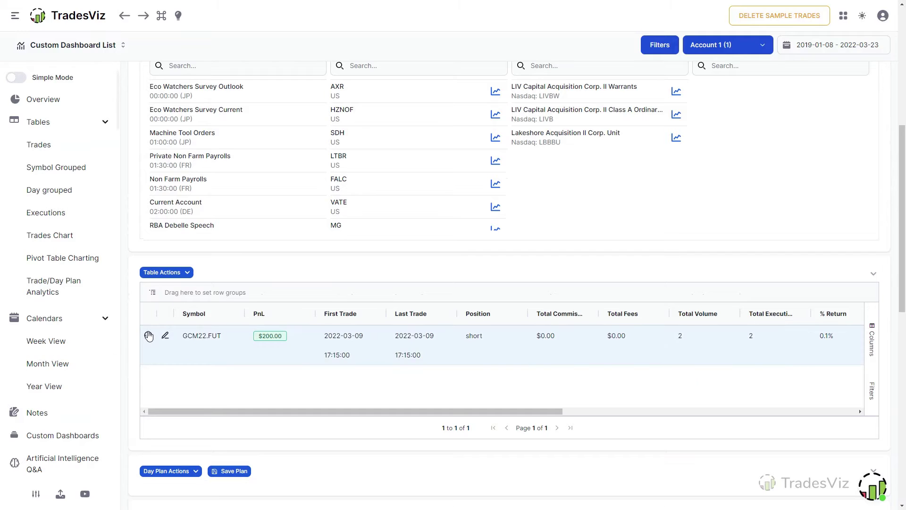
# Step: Open the GCM22.FUT short trade's detail page showing $200.00 PnL and two executions
pyautogui.click(149, 335)
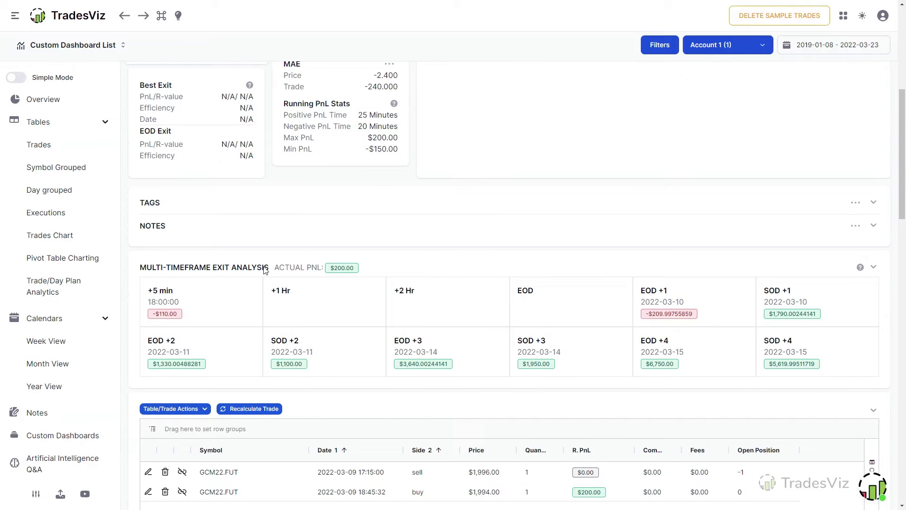
pyautogui.scroll(2, 262, 283)
pyautogui.scroll(5, 263, 307)
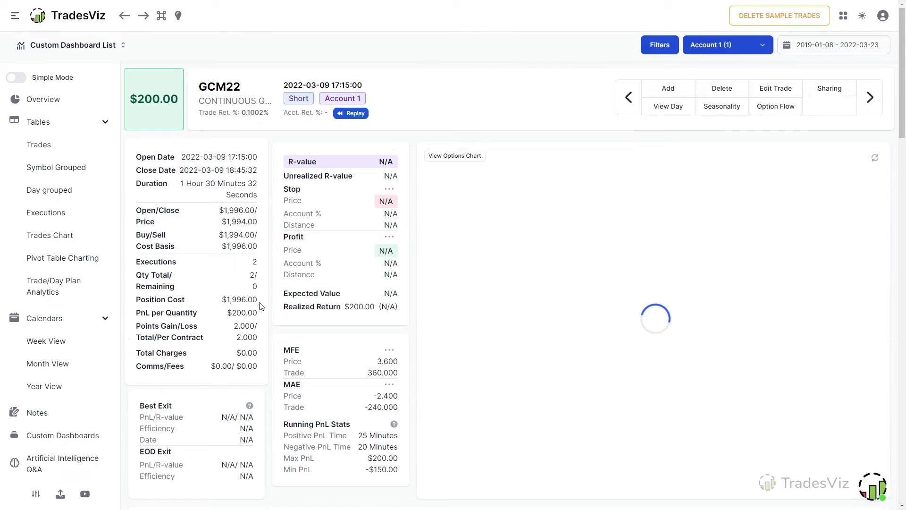
# Step: Show Week View with the PnL % Change line, then the 2022 Year View heatmap
pyautogui.click(28, 346)
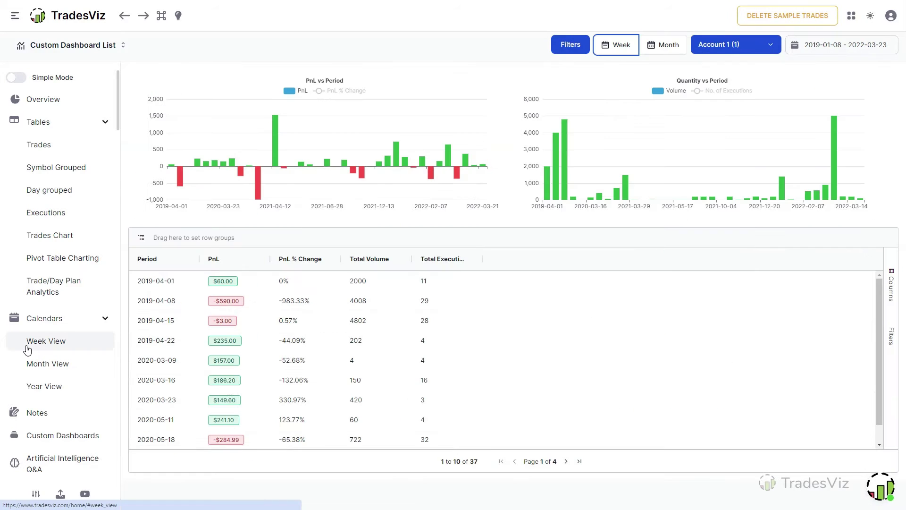
pyautogui.click(329, 94)
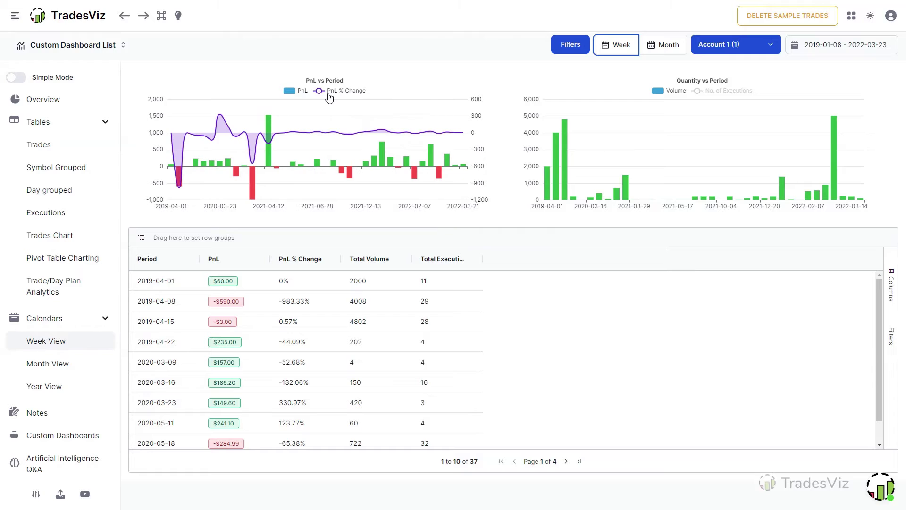
pyautogui.click(50, 385)
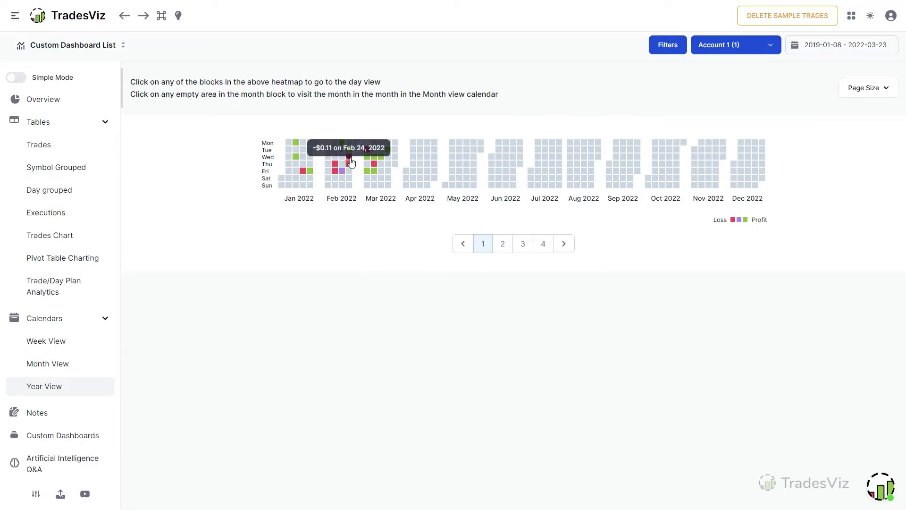
# Step: Browse the Notes list of trade notes and the day note, then go to Custom Dashboards
pyautogui.moveTo(389, 153)
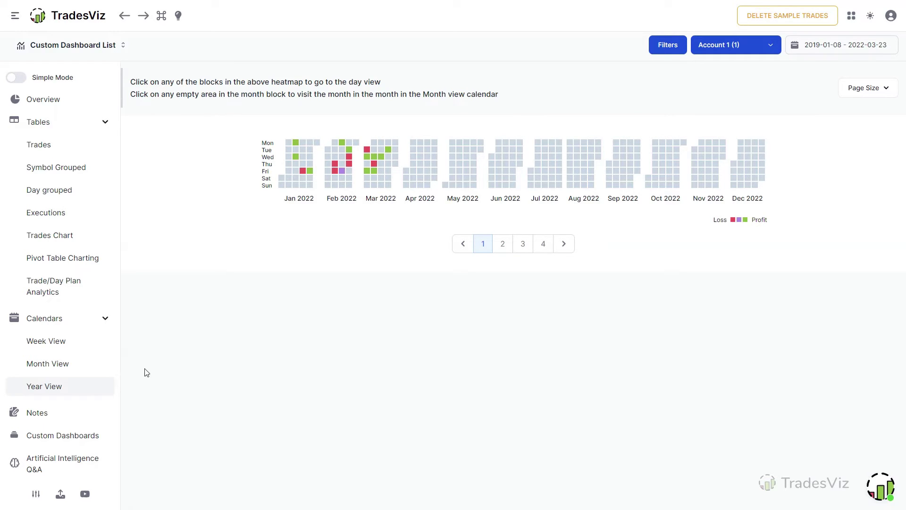
pyautogui.click(46, 414)
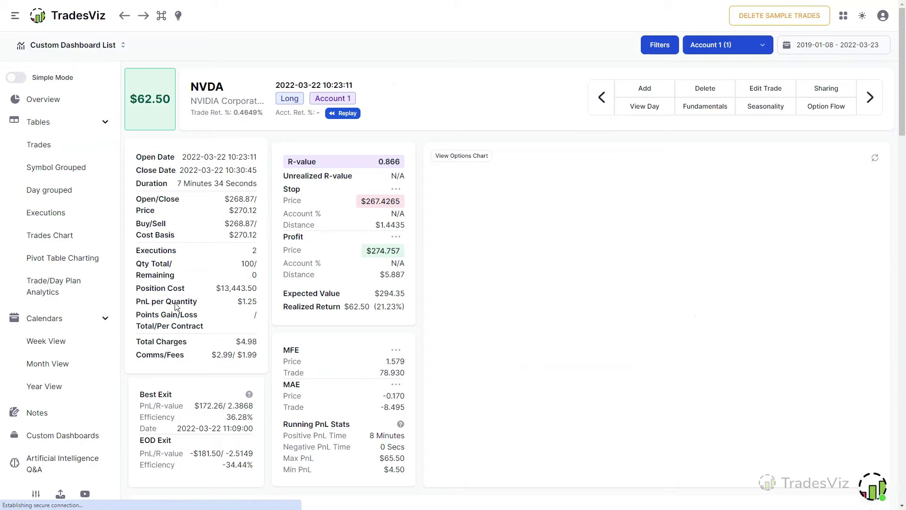
pyautogui.scroll(-1, 53, 387)
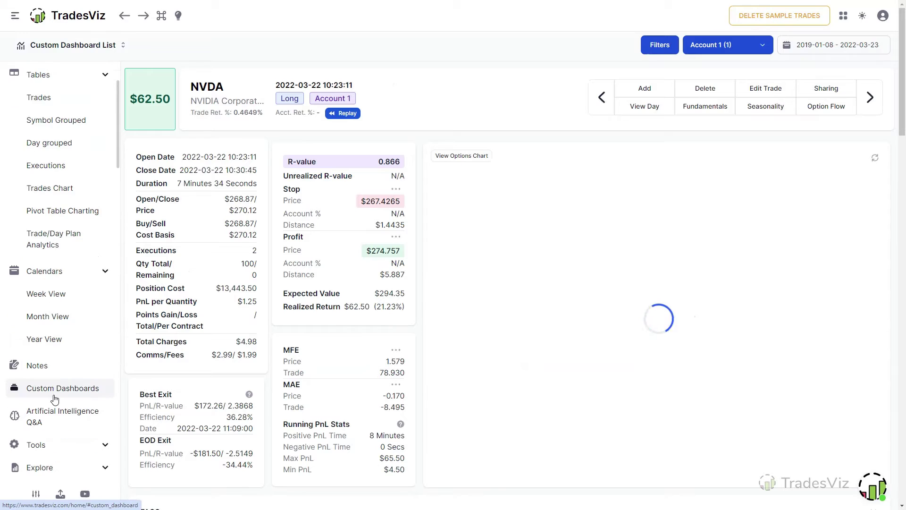
pyautogui.click(51, 371)
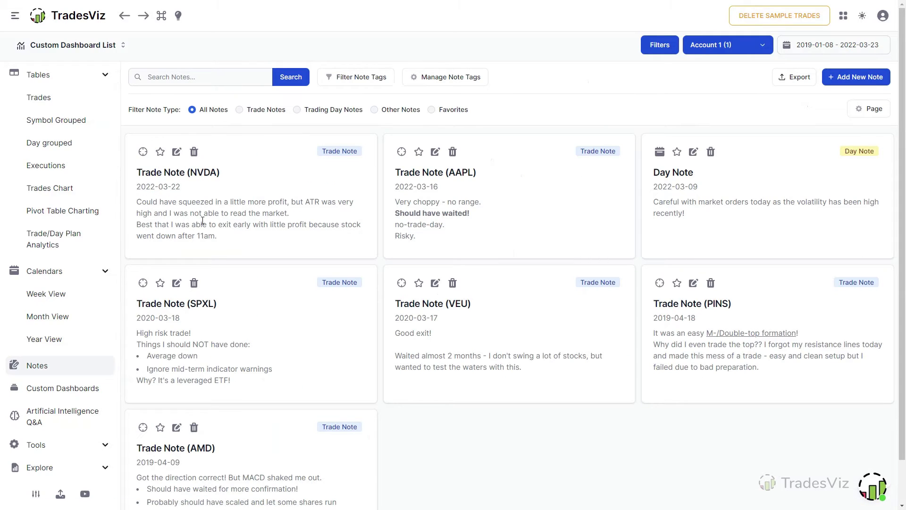
pyautogui.click(44, 394)
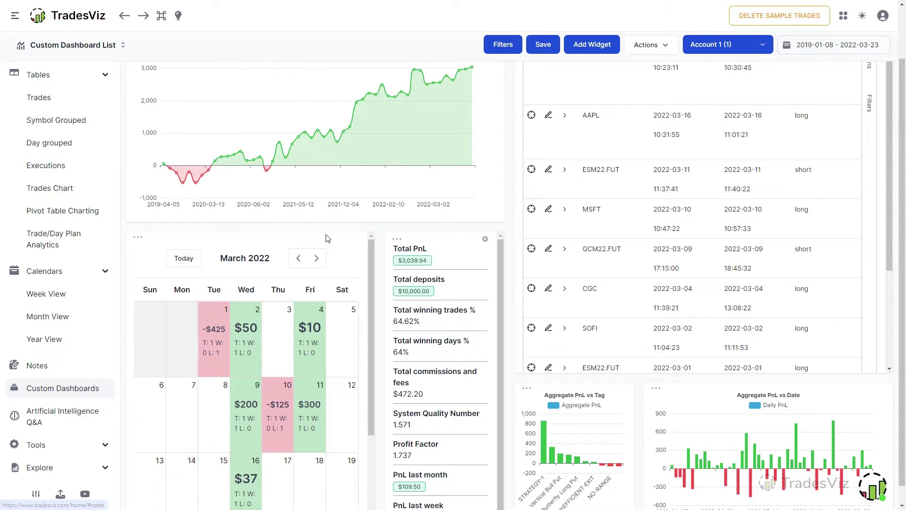
# Step: Add and save an Aggregate Volume vs Year bar chart widget covering 2019–2022
pyautogui.click(588, 45)
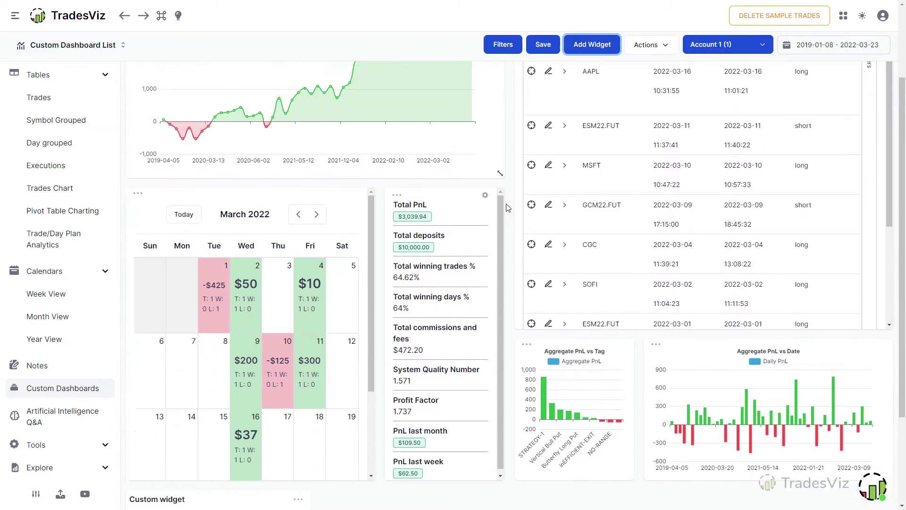
pyautogui.click(218, 434)
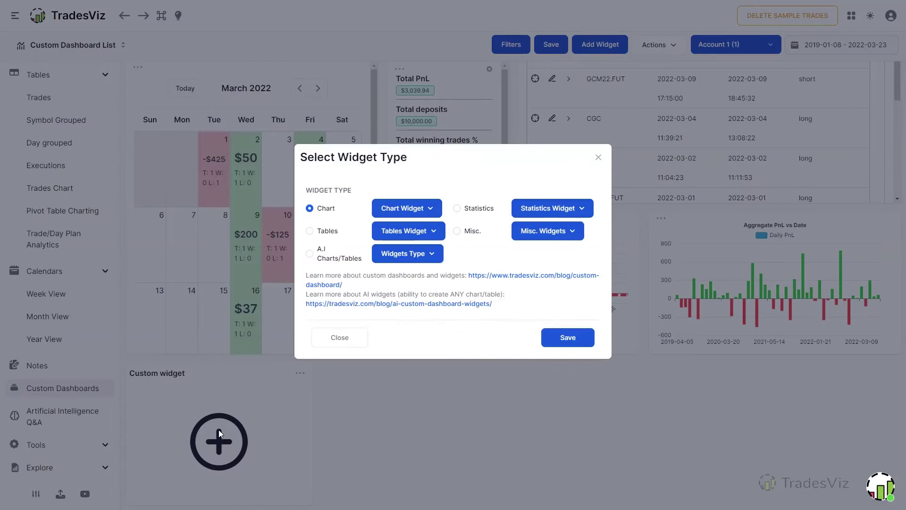
pyautogui.click(425, 207)
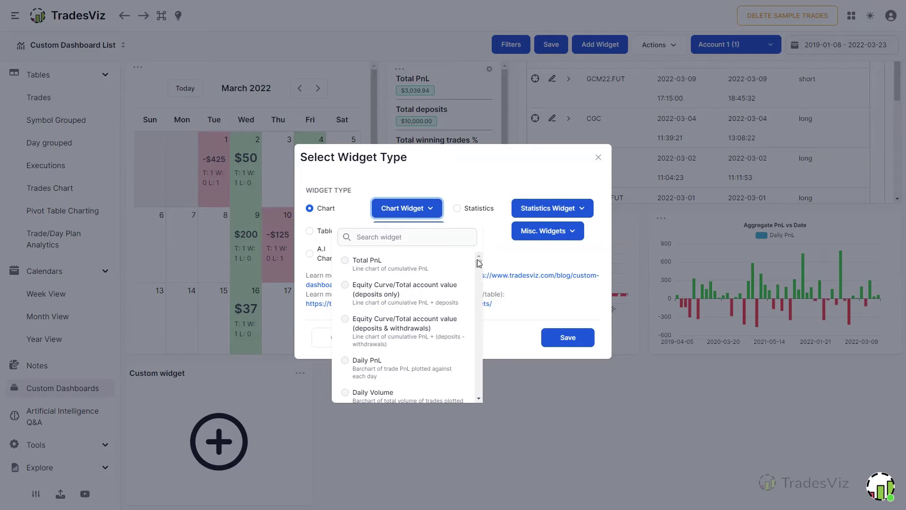
pyautogui.moveTo(479, 263)
pyautogui.mouseDown()
pyautogui.moveTo(480, 299)
pyautogui.moveTo(479, 259)
pyautogui.mouseUp()
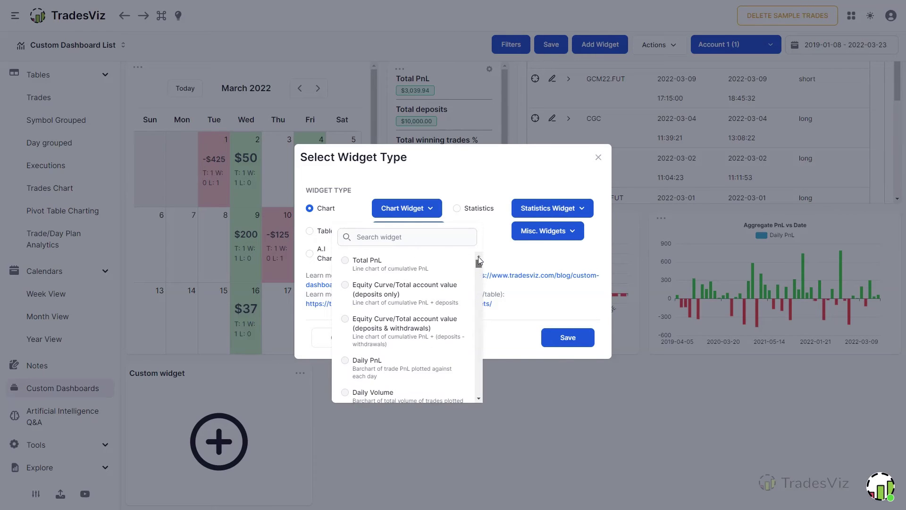
pyautogui.scroll(-2, 368, 338)
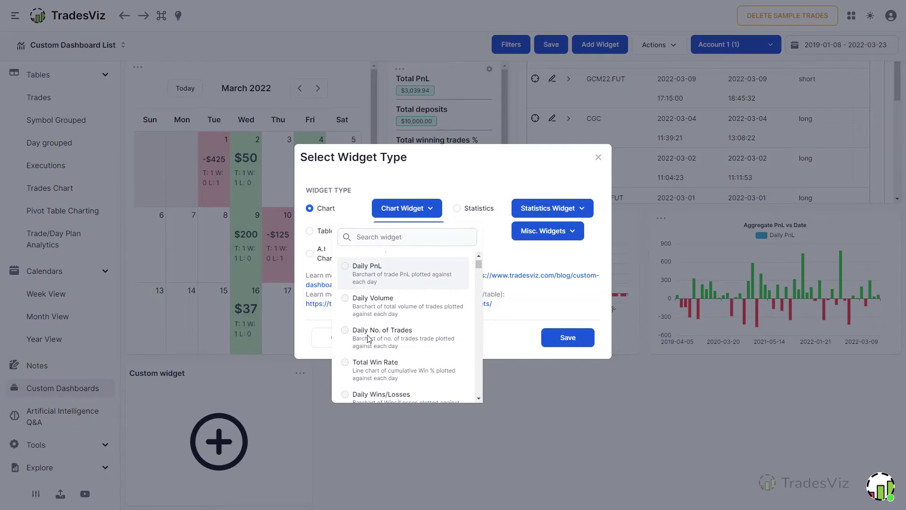
pyautogui.scroll(-5, 369, 338)
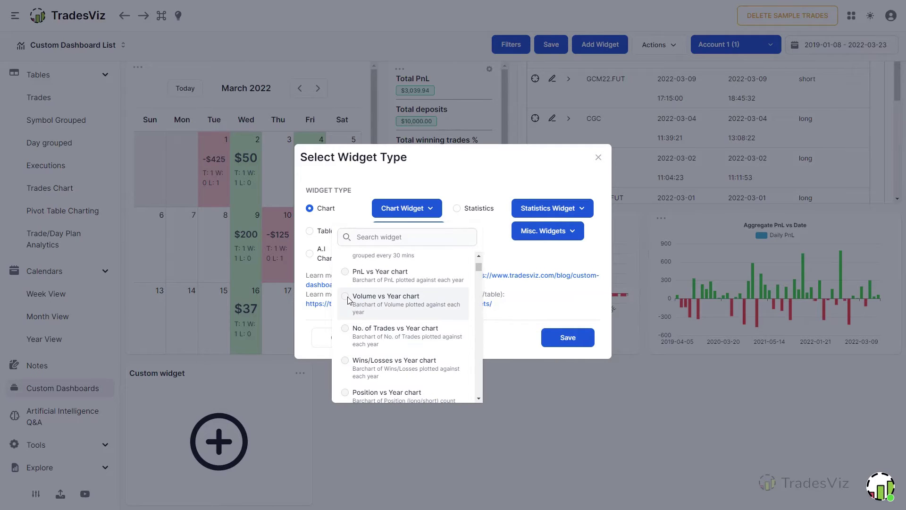
pyautogui.click(410, 208)
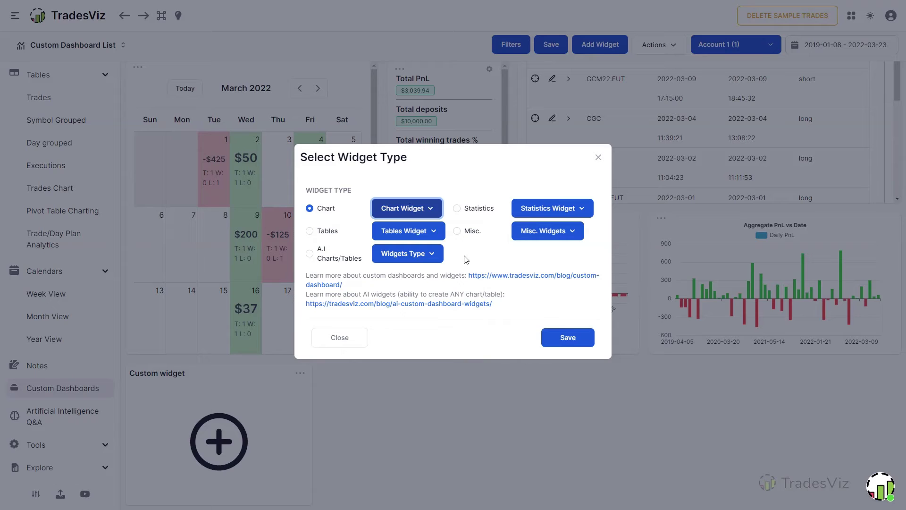
pyautogui.click(571, 337)
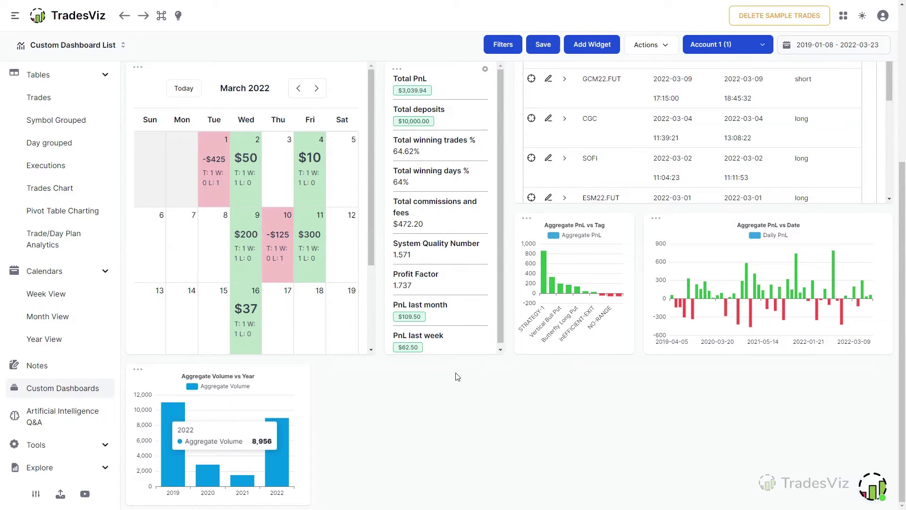
pyautogui.click(98, 46)
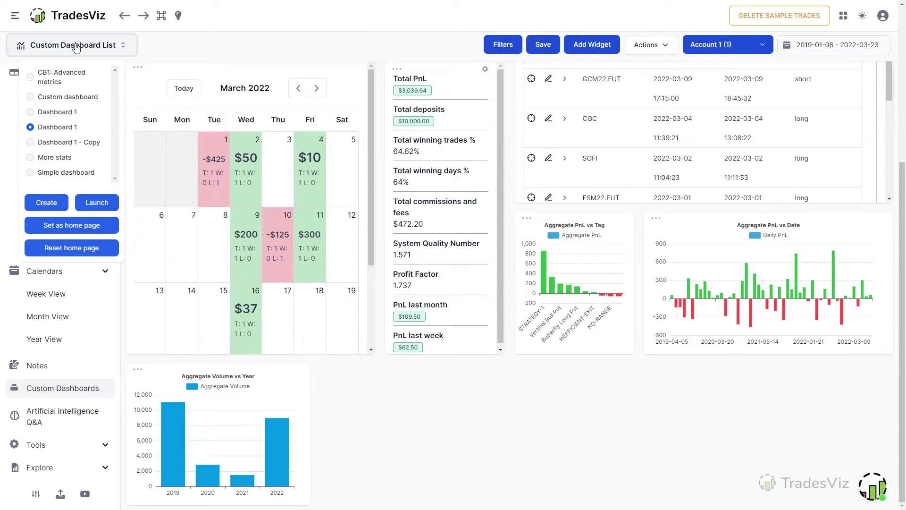
# Step: Go to the Artificial Intelligence Q&A page and run the current query
pyautogui.click(69, 417)
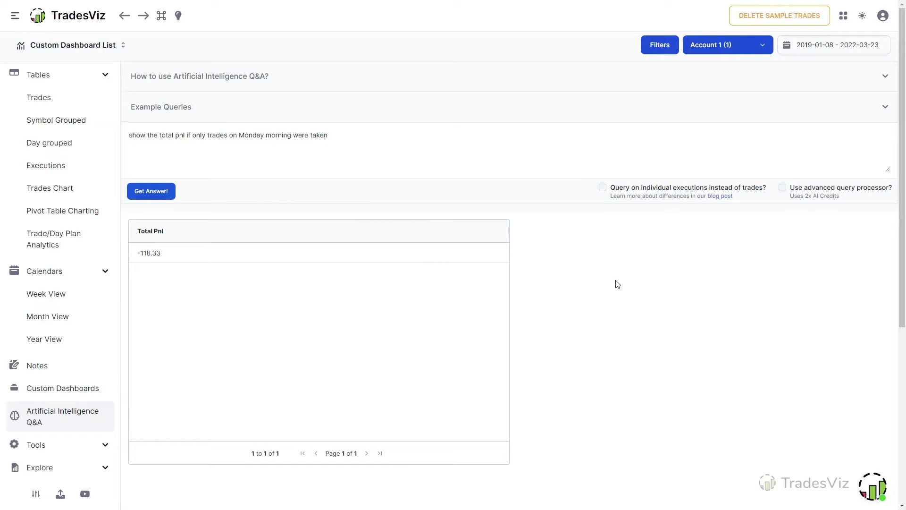
pyautogui.moveTo(134, 131); pyautogui.dragTo(336, 132)
pyautogui.click(279, 161)
pyautogui.click(167, 193)
# Step: Rerun the stock-option daily PnL query from history to get its 14-day table and chart
pyautogui.scroll(-5, 612, 283)
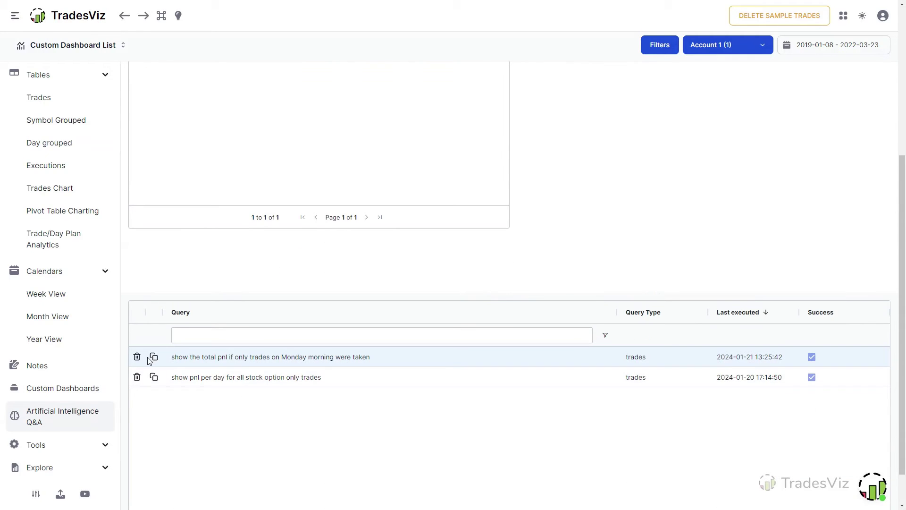
pyautogui.click(153, 377)
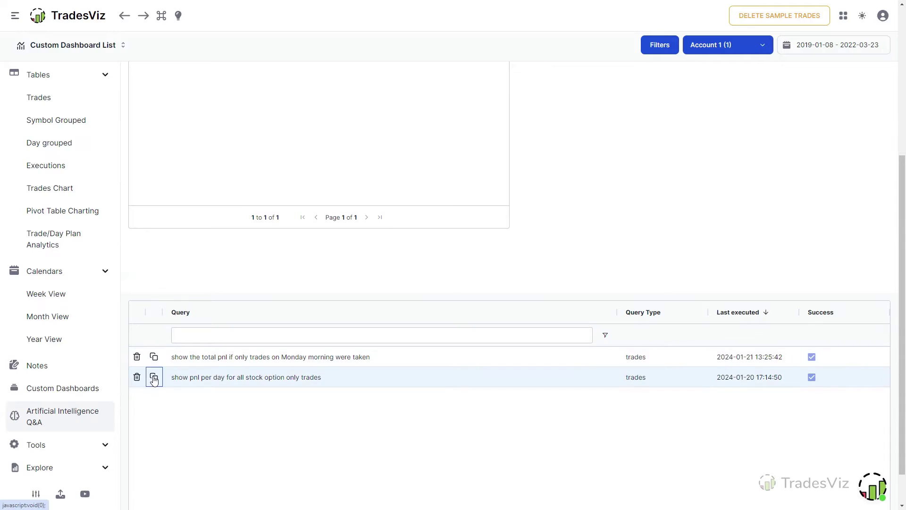
pyautogui.scroll(5, 458, 213)
pyautogui.click(150, 185)
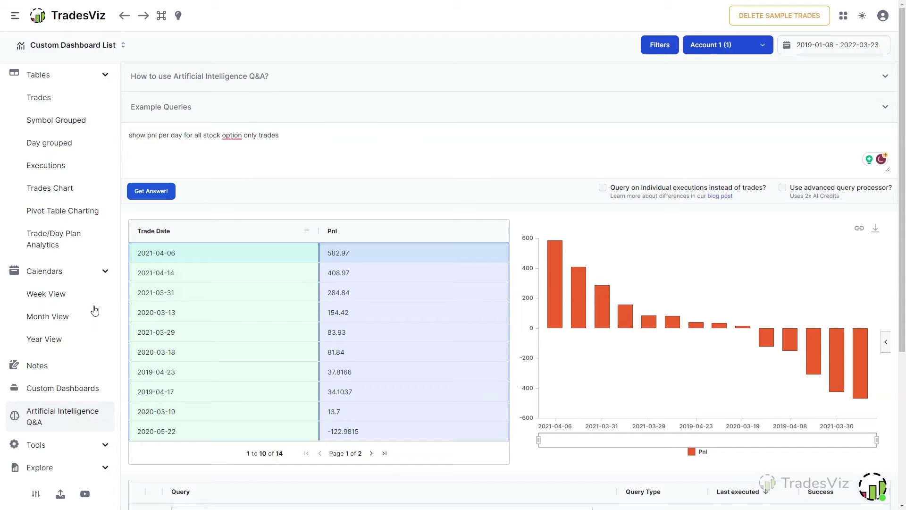
pyautogui.scroll(-4, 61, 289)
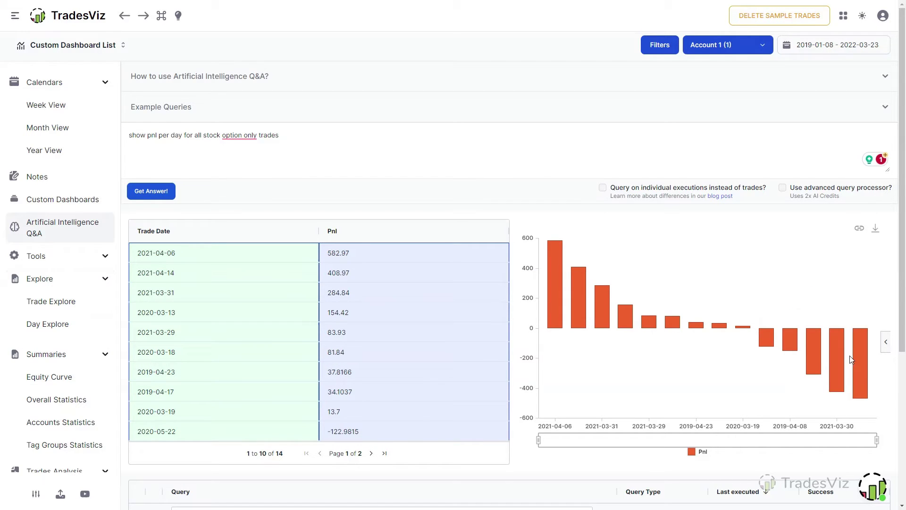
# Step: Overlay SPDR S&P 500 percent change on the Equity Curve, then go to Overall Statistics
pyautogui.click(49, 376)
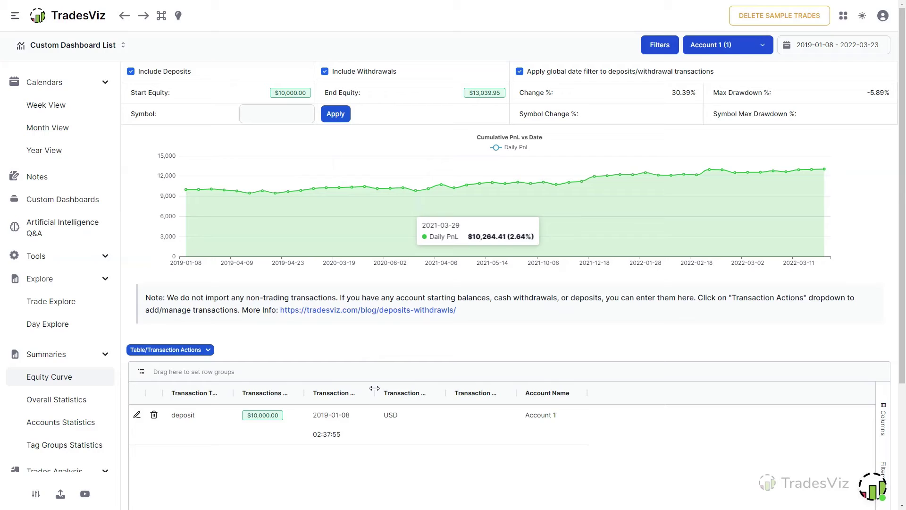
pyautogui.click(289, 115)
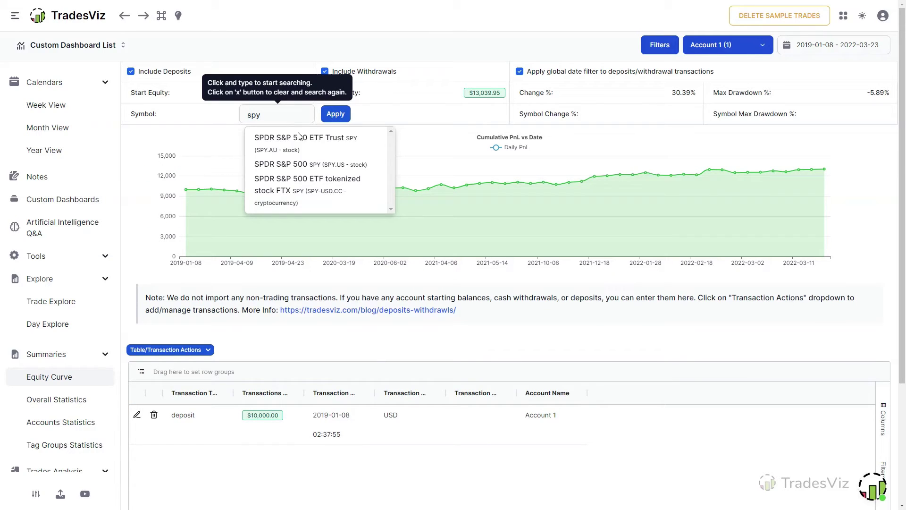
pyautogui.click(318, 186)
pyautogui.click(335, 120)
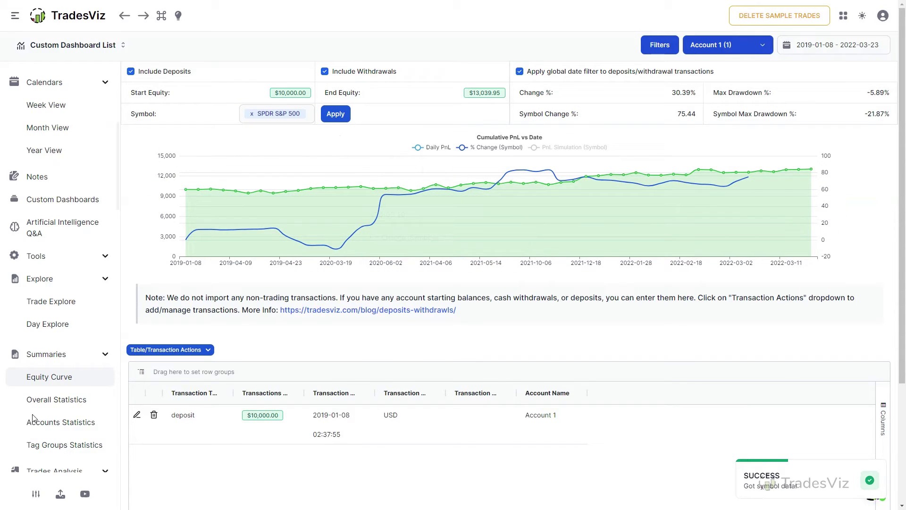
pyautogui.click(64, 401)
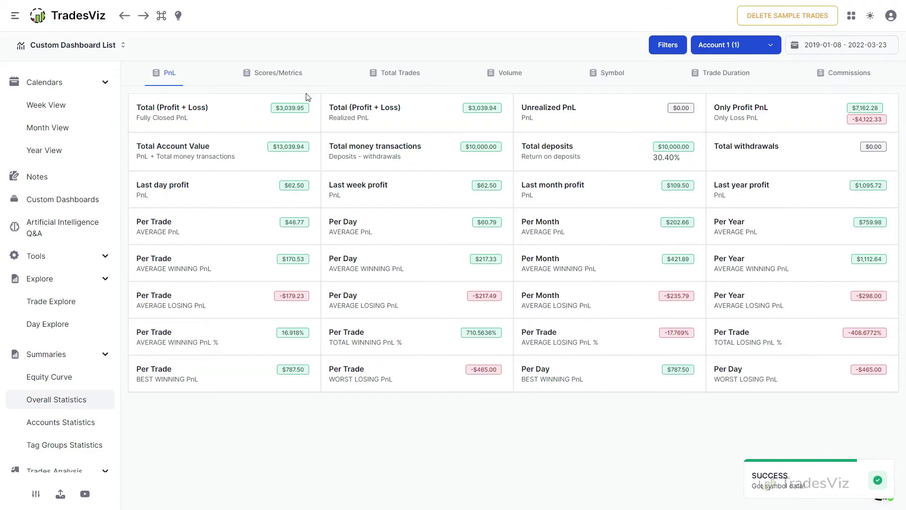
# Step: View Scores/Metrics, Total Trades, Volume, Symbol, Trade Duration and Commissions, back to PnL, then Accounts Statistics
pyautogui.click(287, 83)
pyautogui.click(398, 81)
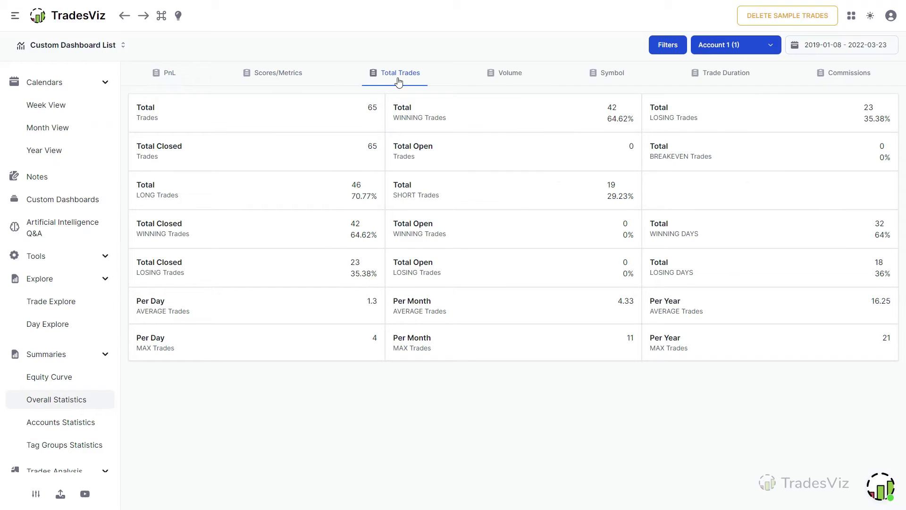
pyautogui.click(490, 80)
pyautogui.click(614, 77)
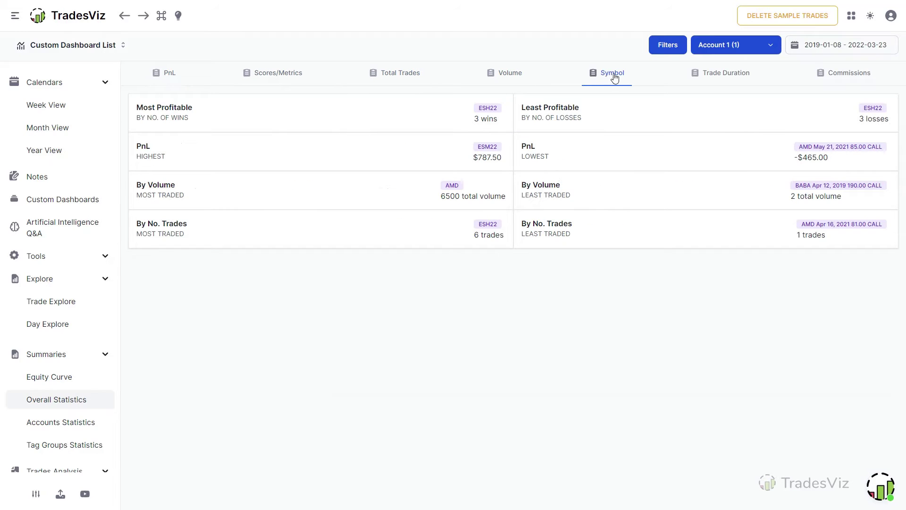
pyautogui.click(695, 77)
pyautogui.click(820, 73)
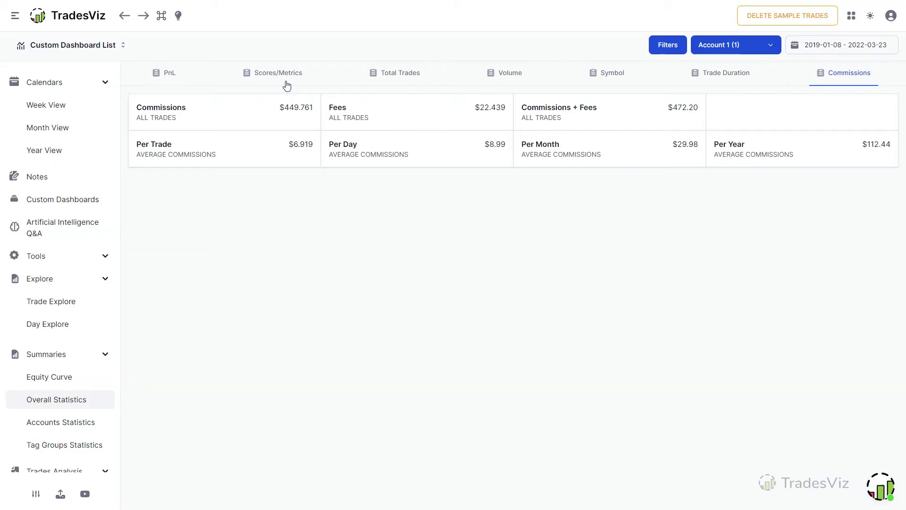
pyautogui.click(259, 83)
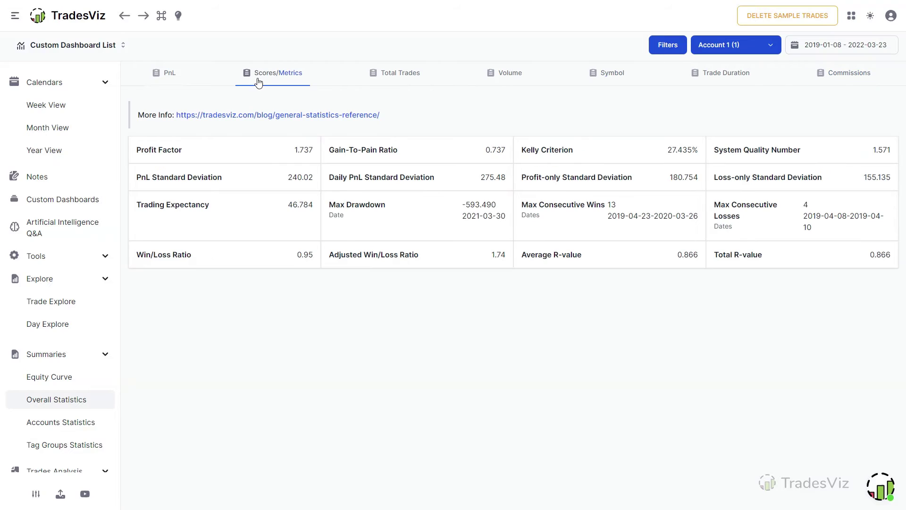
pyautogui.click(176, 80)
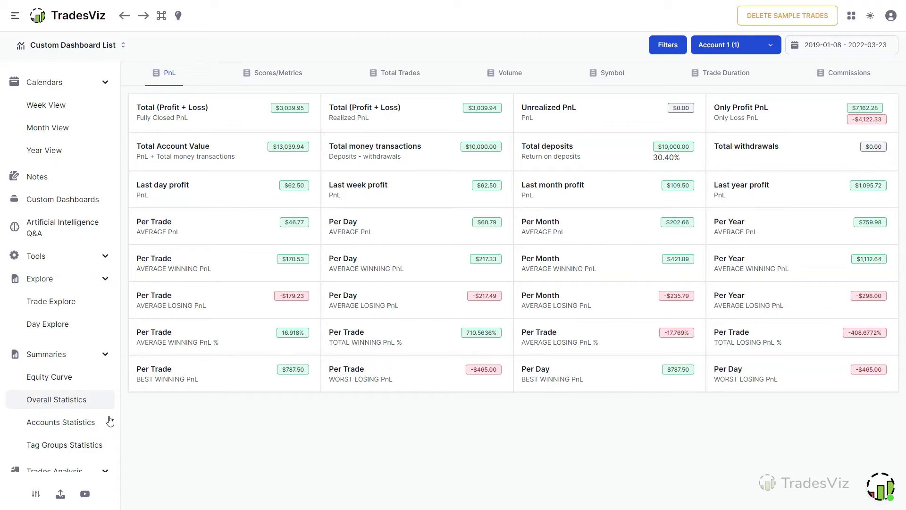
pyautogui.click(77, 423)
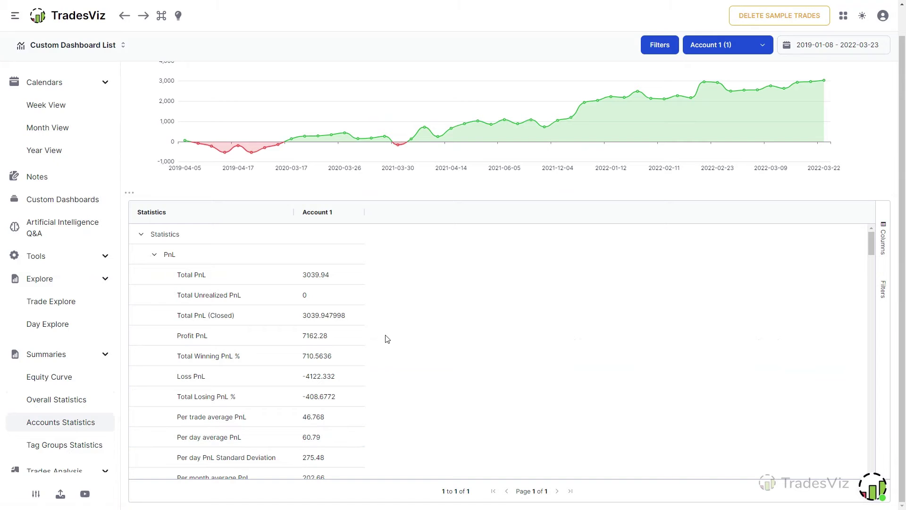
# Step: Collapse the PnL group in the Account 1 statistics table and go to Tag Groups Statistics
pyautogui.scroll(1, 381, 332)
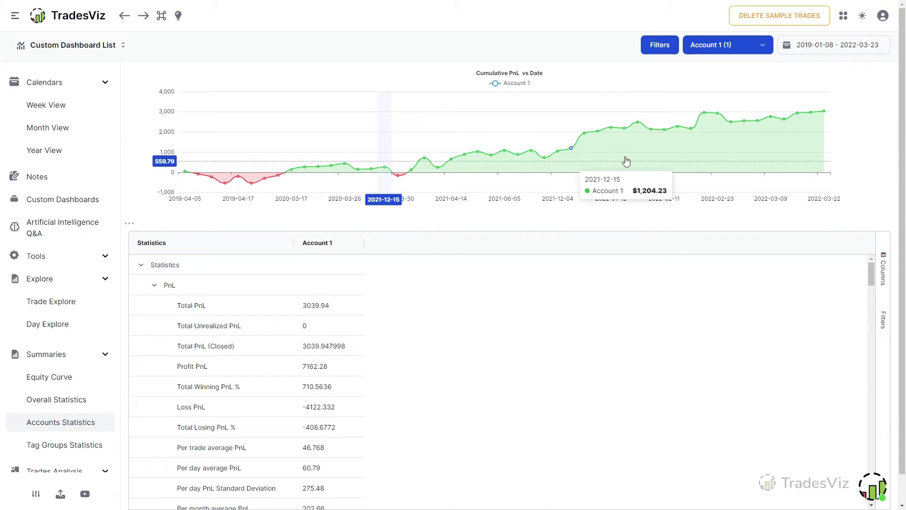
pyautogui.scroll(-8, 463, 363)
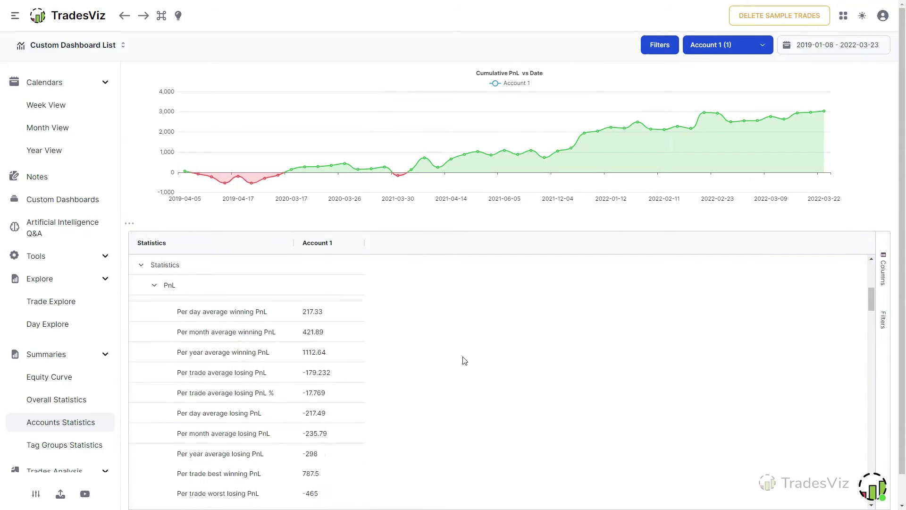
pyautogui.scroll(-3, 464, 362)
pyautogui.click(155, 285)
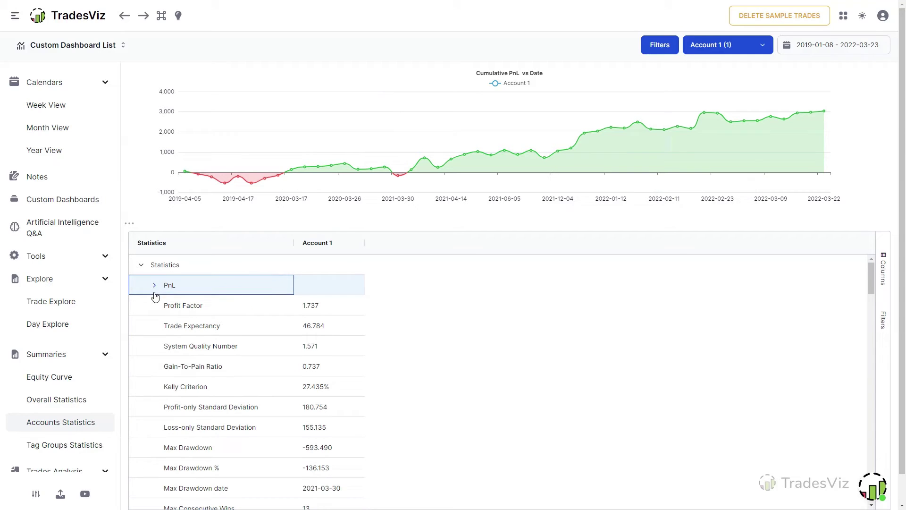
pyautogui.click(56, 442)
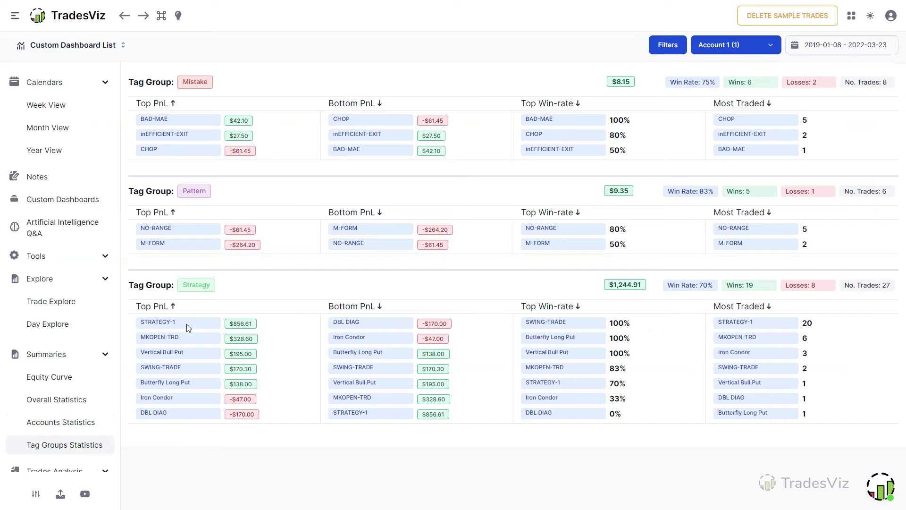
pyautogui.moveTo(134, 286); pyautogui.dragTo(231, 288)
pyautogui.click(279, 288)
pyautogui.moveTo(143, 324); pyautogui.dragTo(262, 327)
pyautogui.moveTo(141, 338); pyautogui.dragTo(230, 340)
pyautogui.click(271, 349)
pyautogui.scroll(-3, 61, 354)
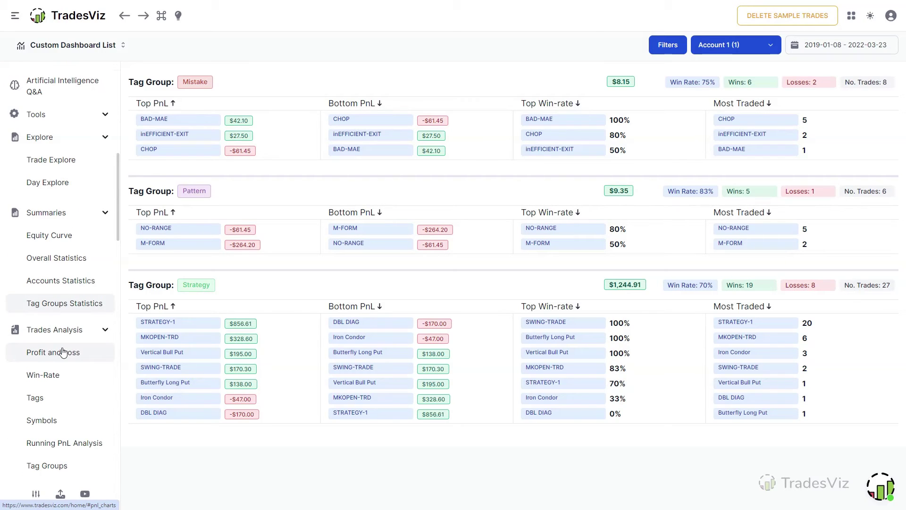
pyautogui.click(63, 352)
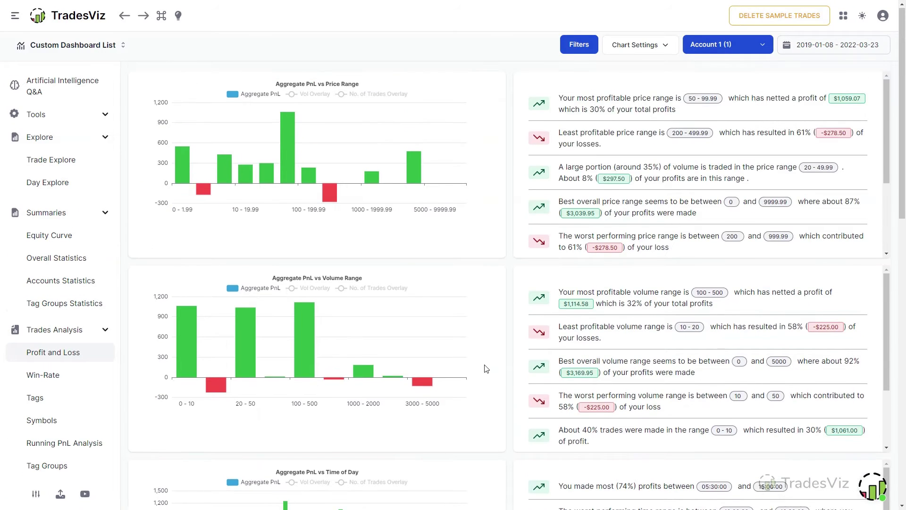
pyautogui.scroll(-15, 486, 368)
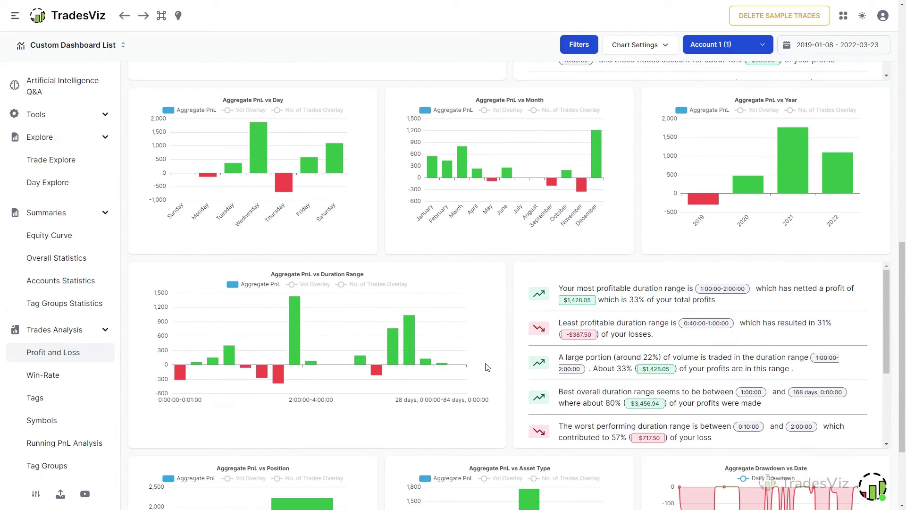
pyautogui.scroll(10, 487, 367)
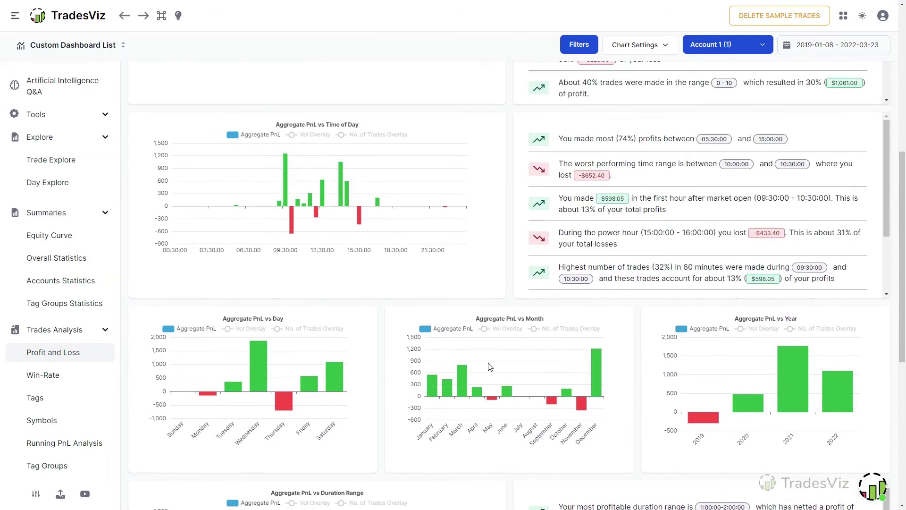
pyautogui.scroll(3, 489, 367)
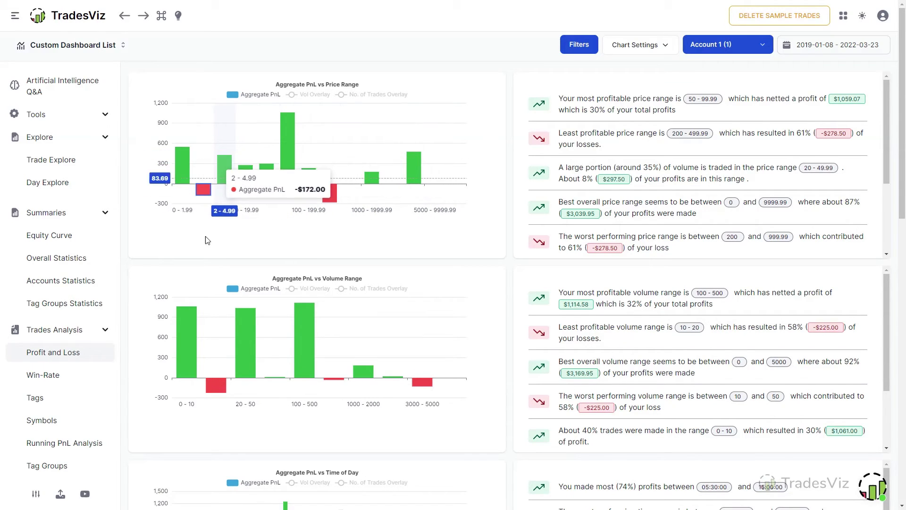
pyautogui.scroll(-3, 727, 123)
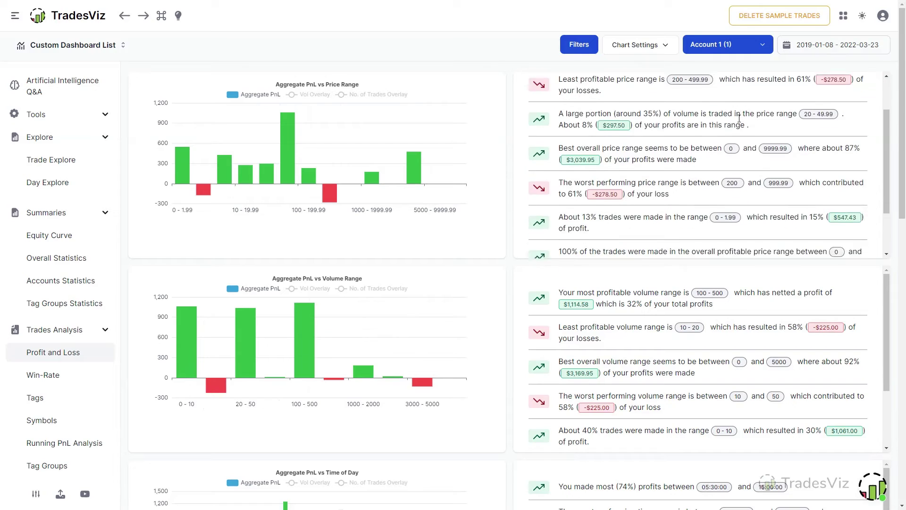
pyautogui.moveTo(561, 119); pyautogui.dragTo(667, 126)
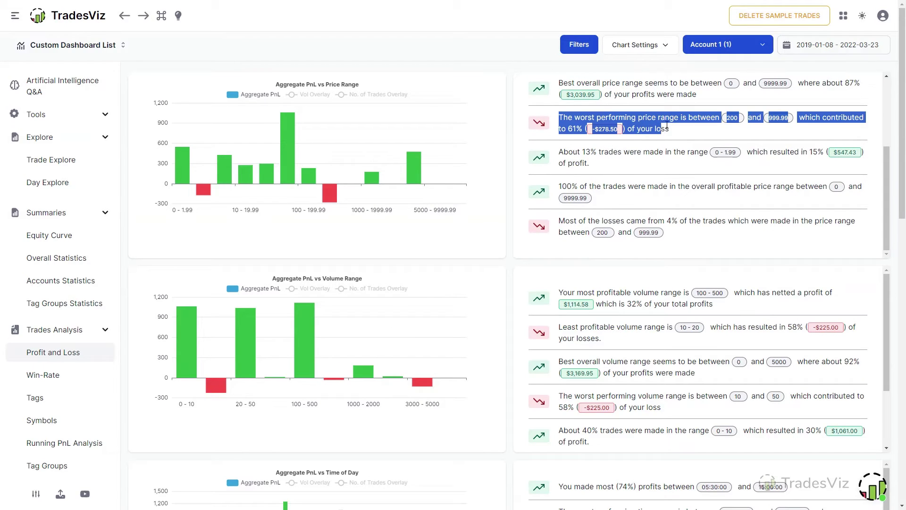
pyautogui.click(699, 133)
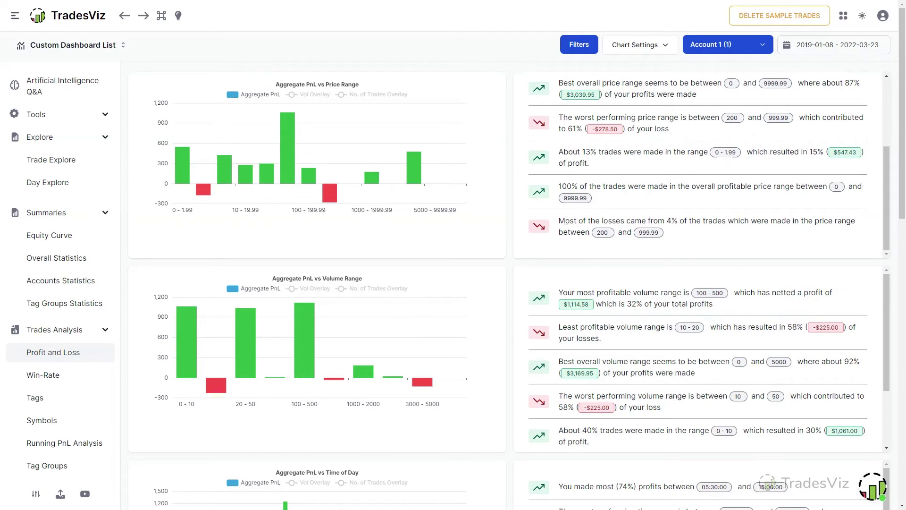
pyautogui.scroll(-5, 507, 269)
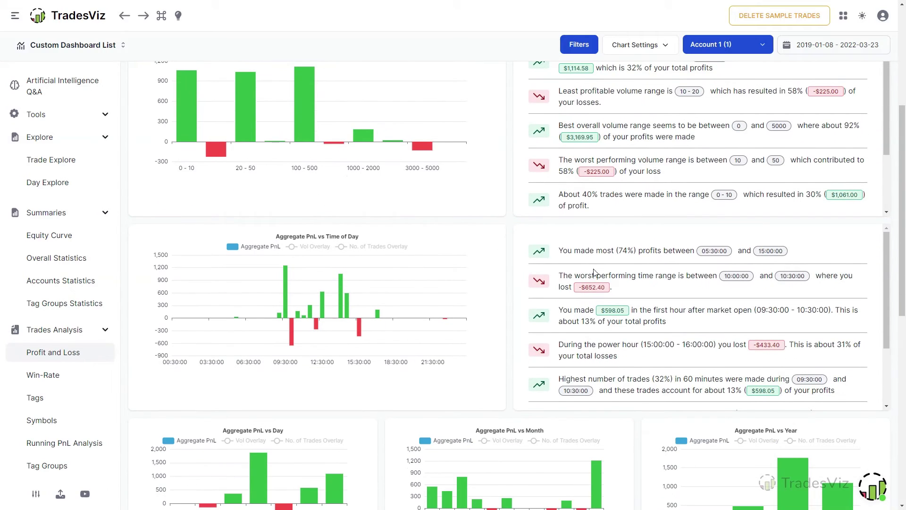
pyautogui.scroll(-2, 594, 272)
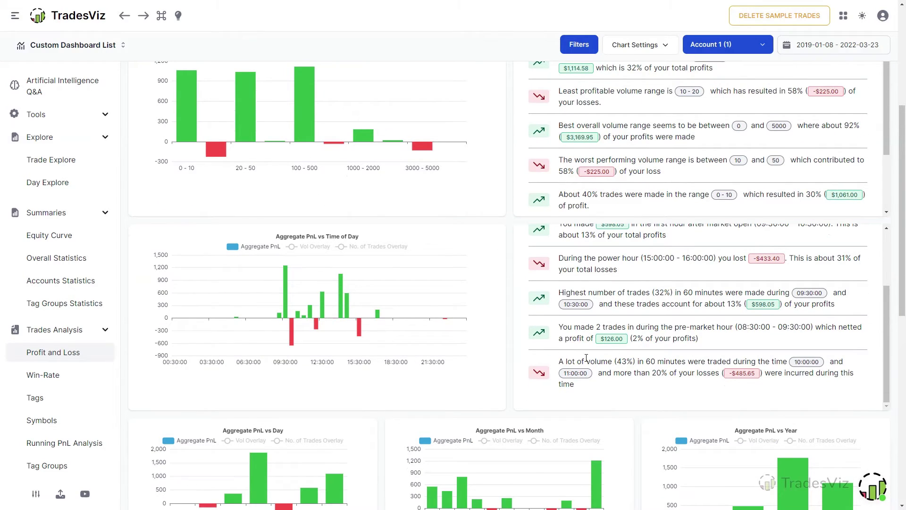
pyautogui.moveTo(562, 362); pyautogui.dragTo(621, 387)
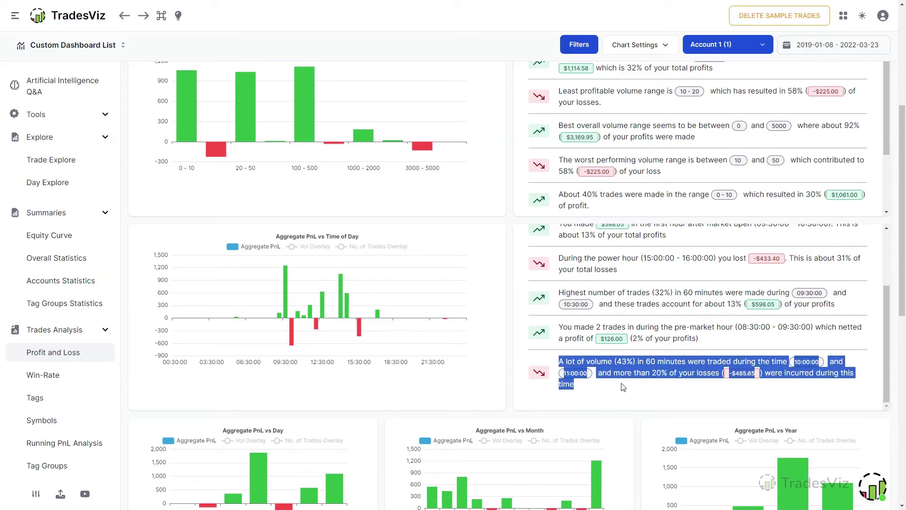
pyautogui.click(621, 387)
pyautogui.scroll(-8, 515, 279)
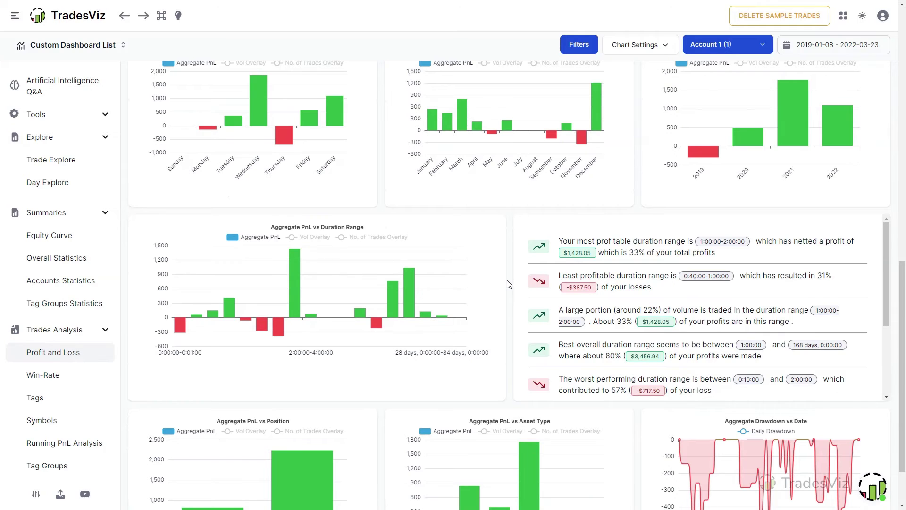
pyautogui.scroll(9, 508, 284)
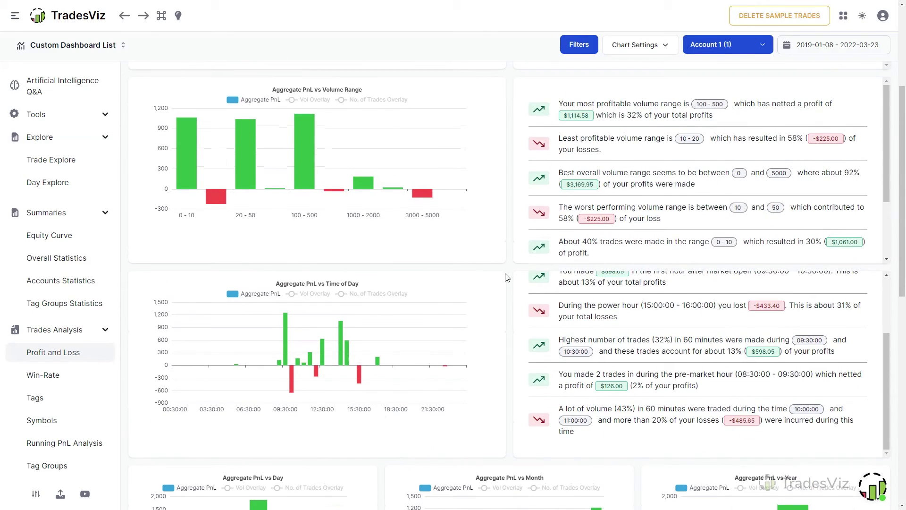
pyautogui.scroll(-10, 507, 277)
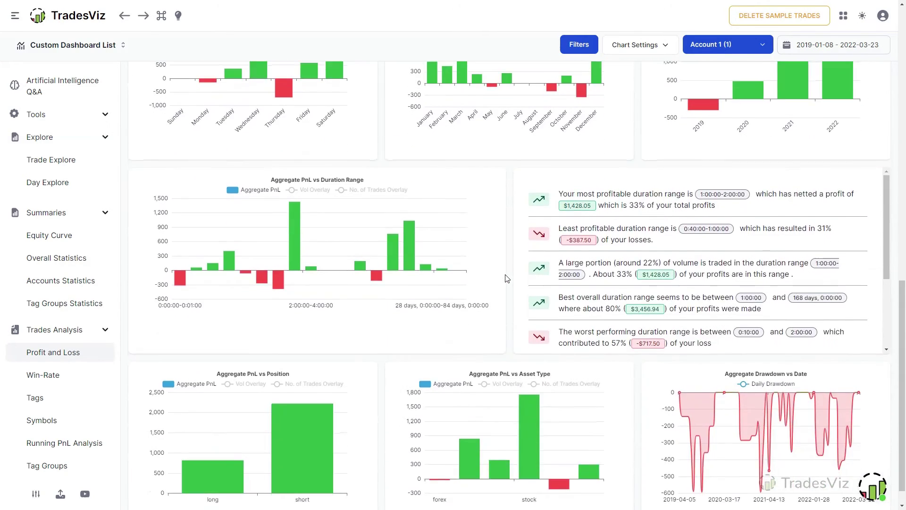
pyautogui.moveTo(292, 406)
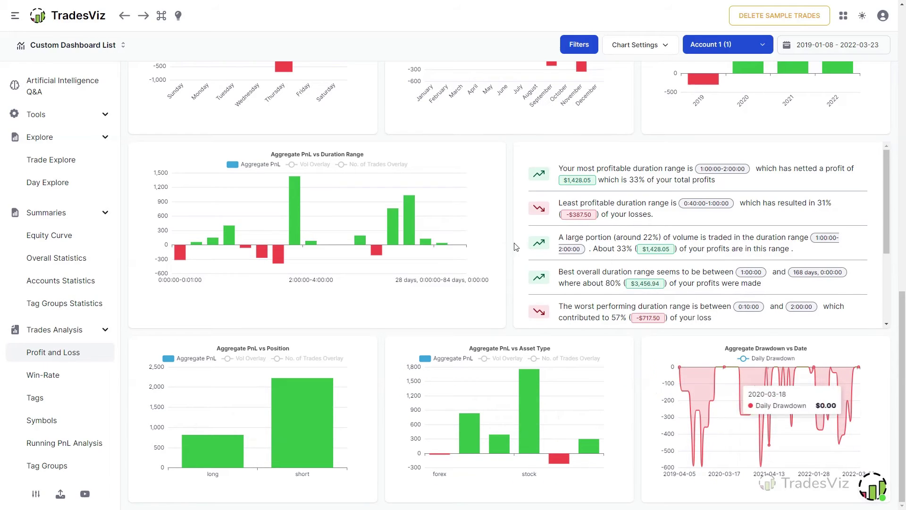
# Step: Overlay volume on the Time of Day and Day PnL charts, and trade counts on Year and Month
pyautogui.scroll(8, 472, 250)
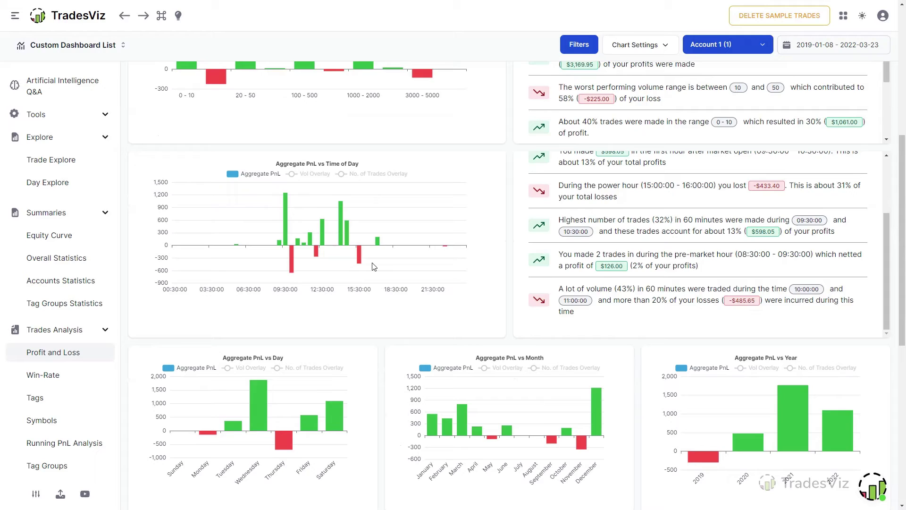
pyautogui.scroll(1, 330, 236)
pyautogui.click(302, 223)
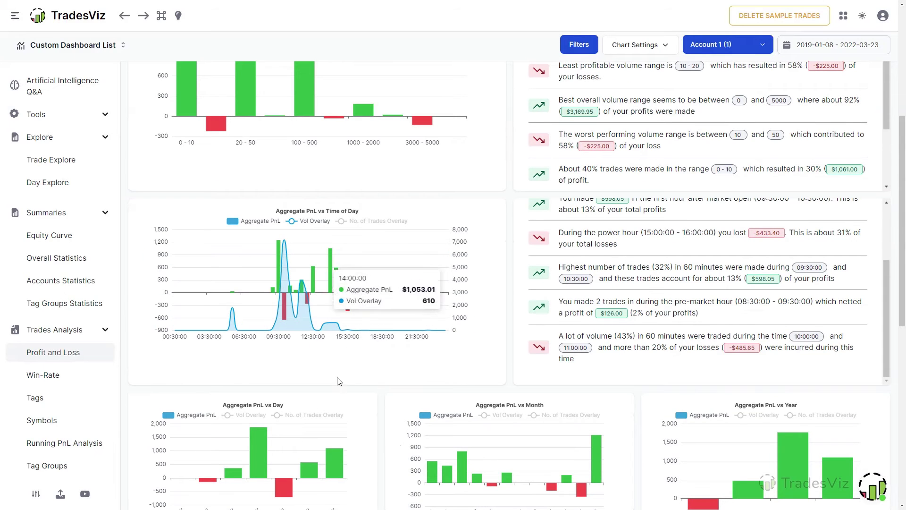
pyautogui.scroll(-2, 321, 358)
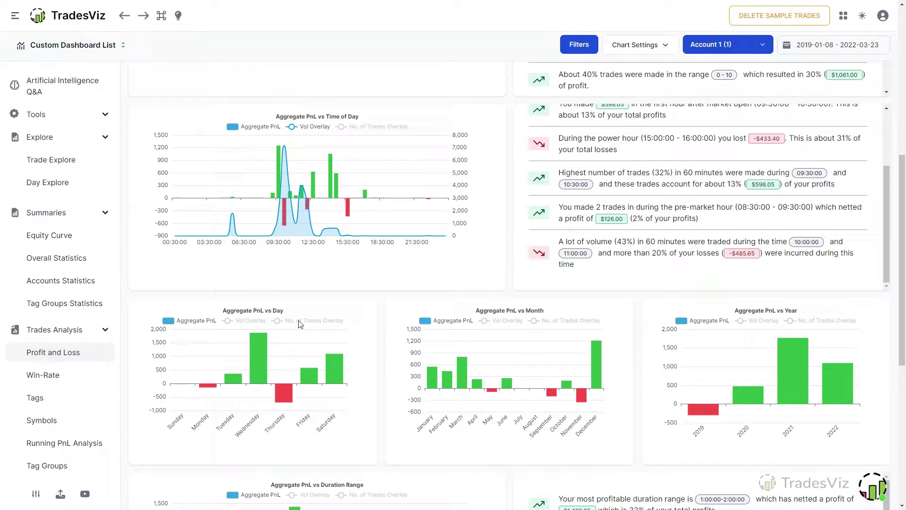
pyautogui.click(299, 324)
pyautogui.click(449, 128)
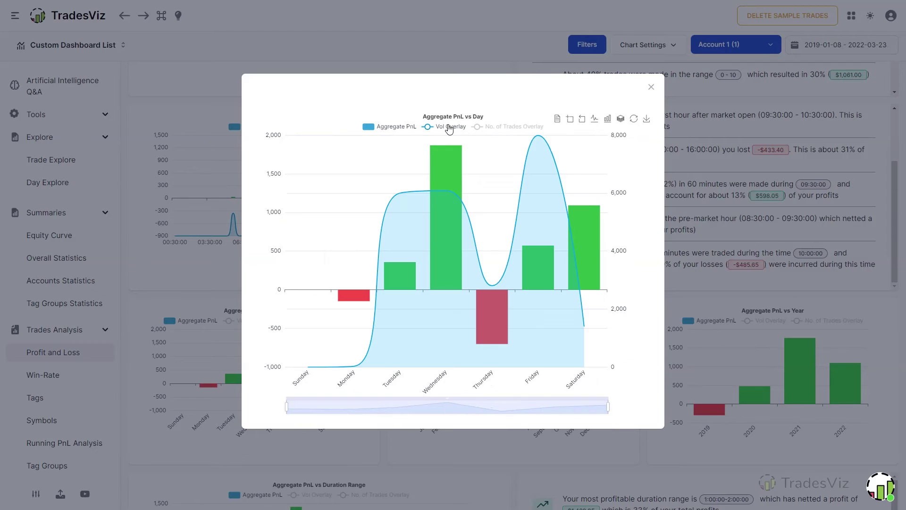
pyautogui.click(721, 273)
pyautogui.click(815, 321)
pyautogui.click(558, 322)
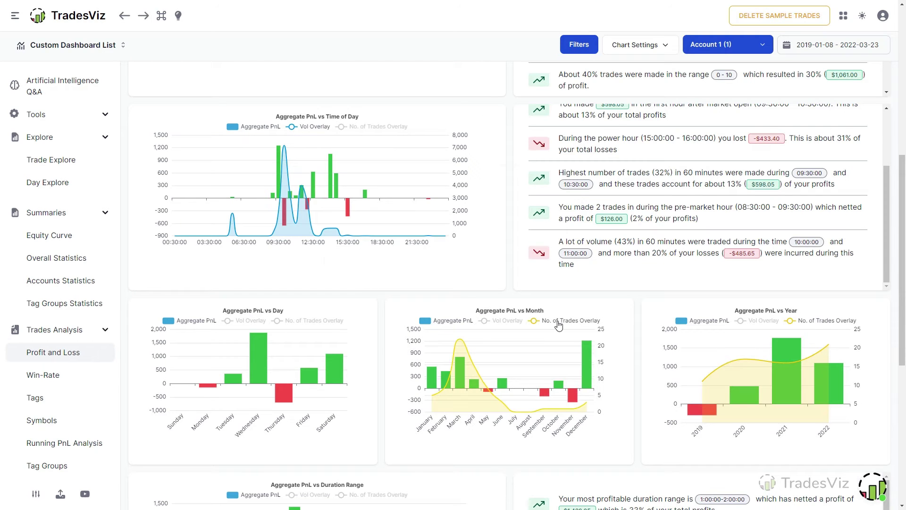
# Step: In Win-Rate, overlay PnL on the Volume Range chart and volume on Price Range, then return to Profit and Loss
pyautogui.click(56, 376)
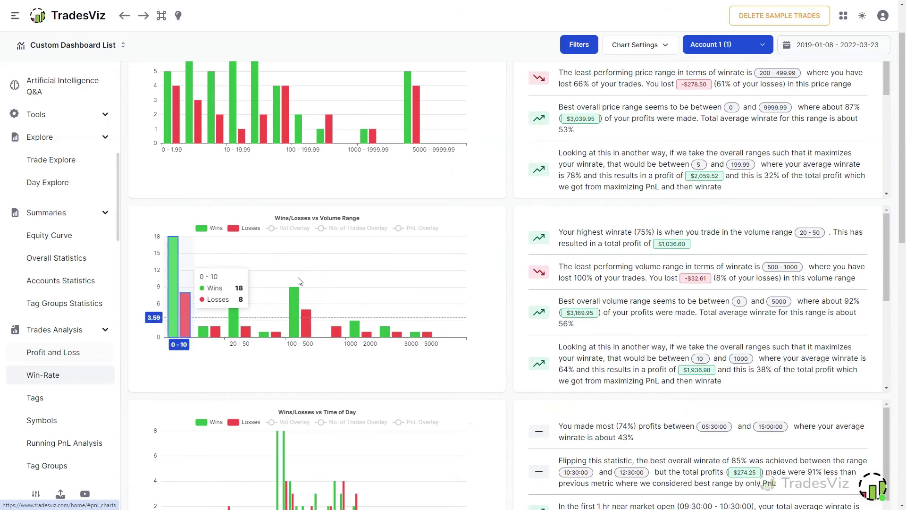
pyautogui.click(423, 229)
pyautogui.scroll(1, 516, 260)
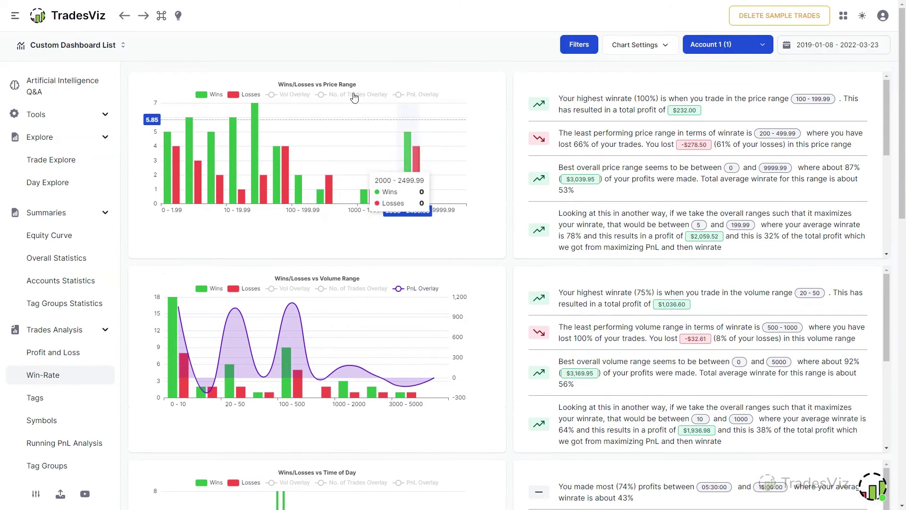
pyautogui.click(292, 94)
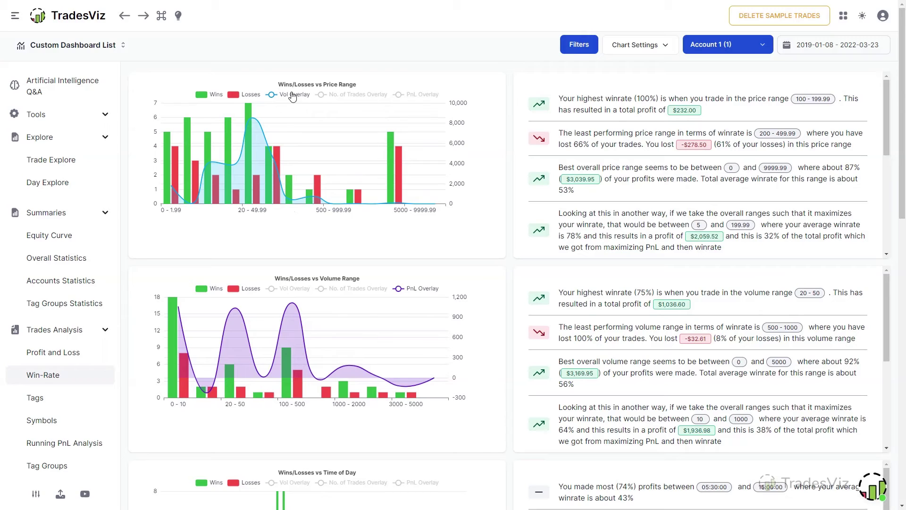
pyautogui.click(62, 354)
pyautogui.scroll(1, 233, 248)
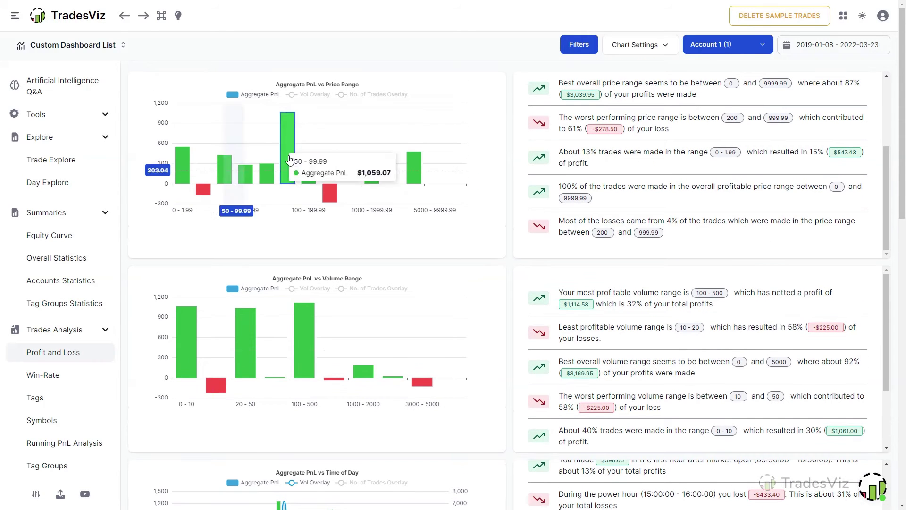
# Step: List the 50 - 99.99 price-range trades, sorted by PnL highest first, and inspect the GM row
pyautogui.click(290, 149)
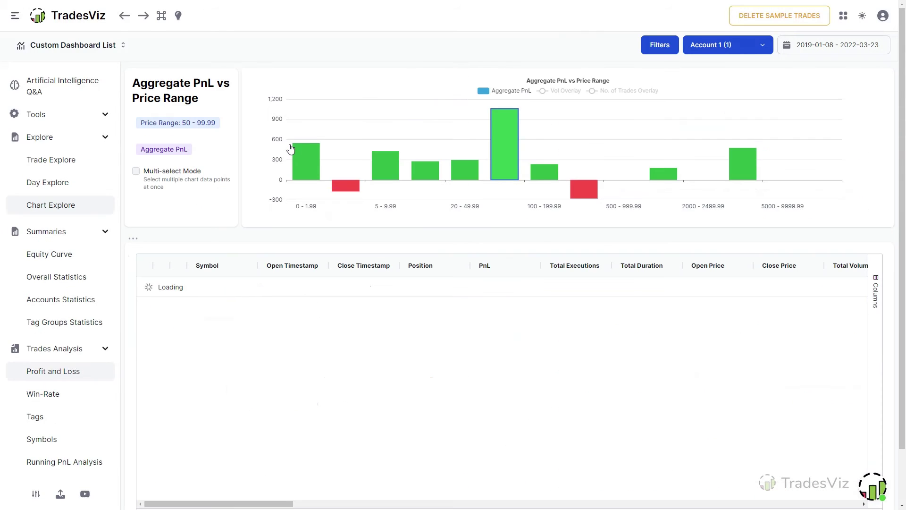
pyautogui.moveTo(499, 170)
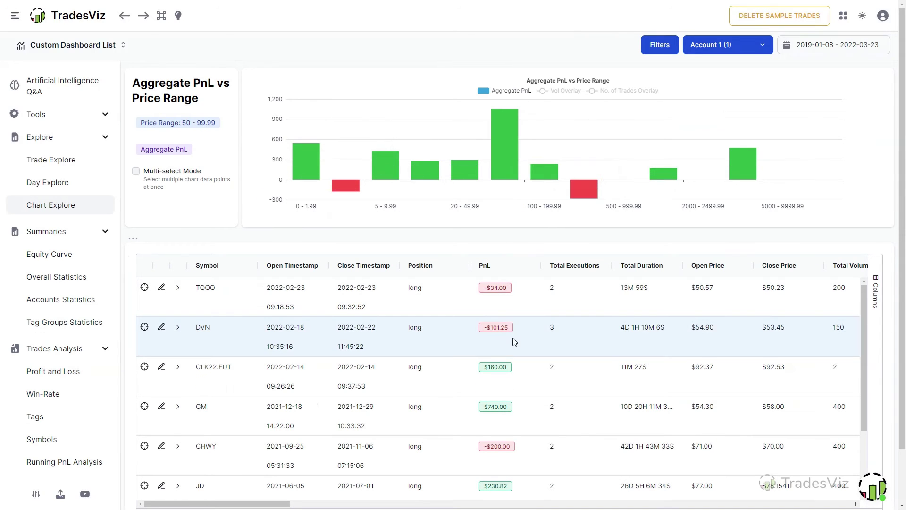
pyautogui.scroll(-2, 517, 337)
pyautogui.click(488, 269)
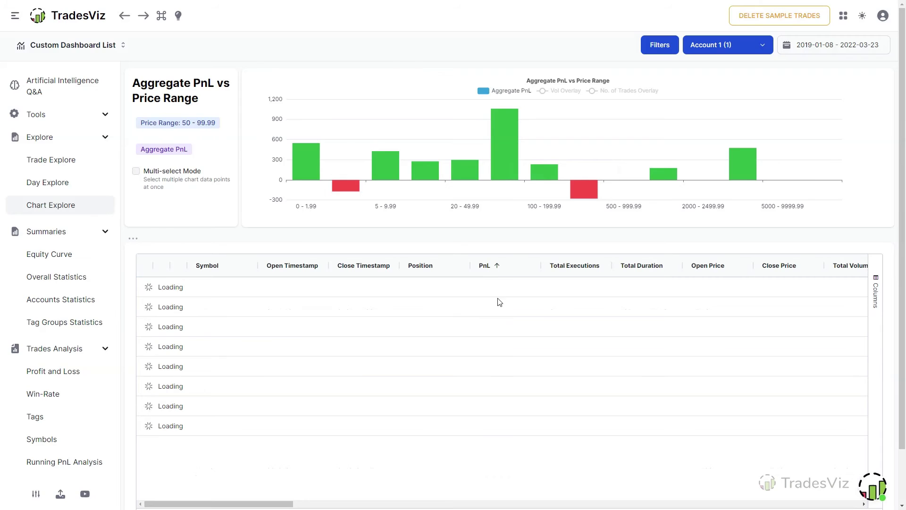
pyautogui.click(500, 272)
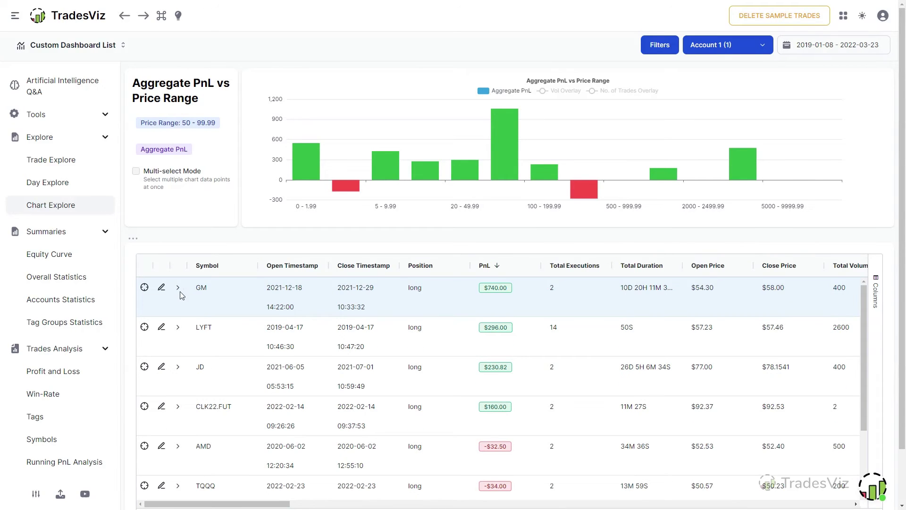
pyautogui.moveTo(180, 294); pyautogui.dragTo(229, 296)
pyautogui.moveTo(516, 299); pyautogui.dragTo(779, 299)
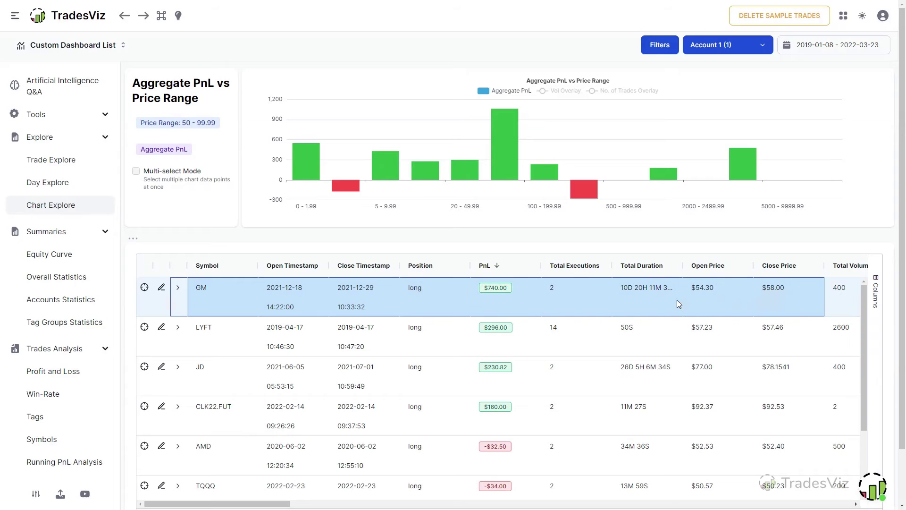
pyautogui.click(638, 303)
# Step: List the 2 - 4.99 price-range trades beneath the chart, sorted by PnL highest first
pyautogui.moveTo(508, 181)
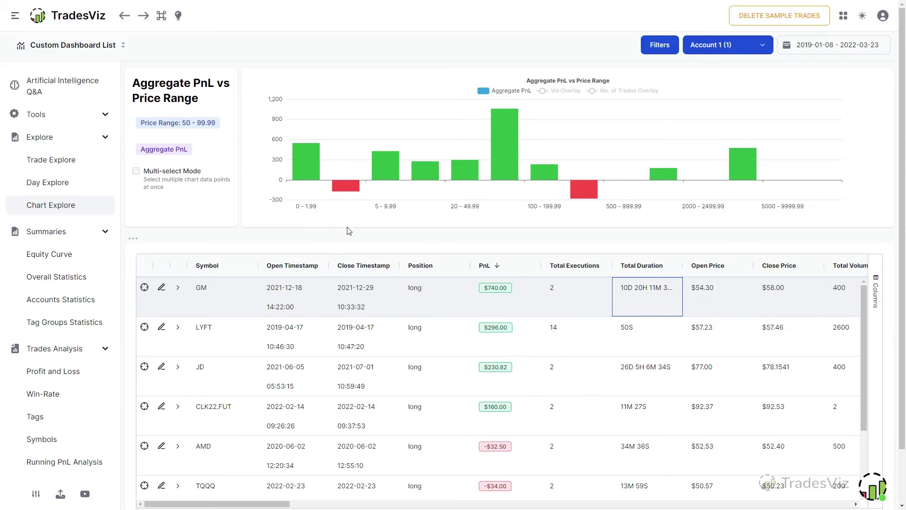
pyautogui.click(345, 188)
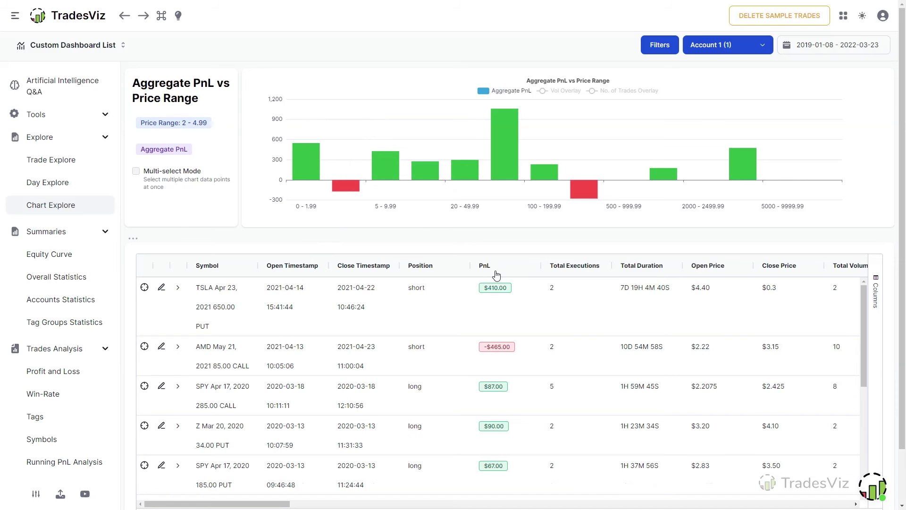
pyautogui.click(495, 272)
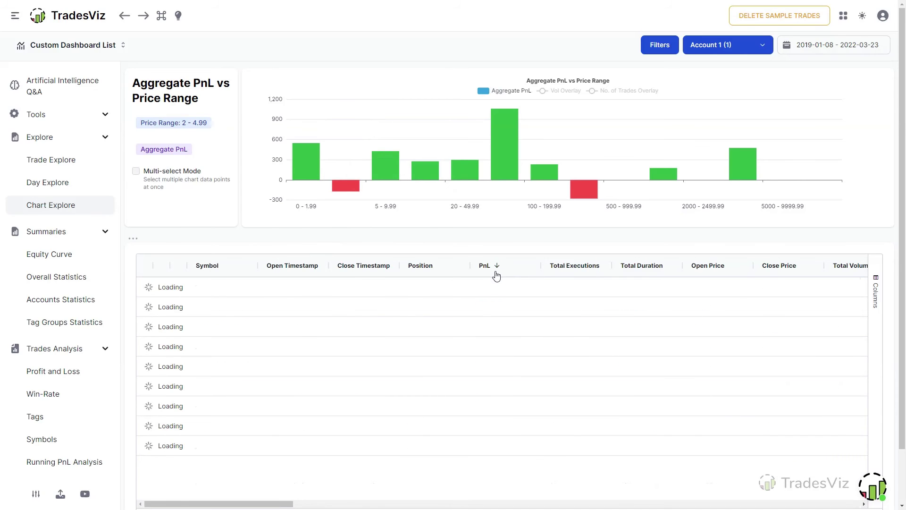
pyautogui.scroll(-10, 488, 316)
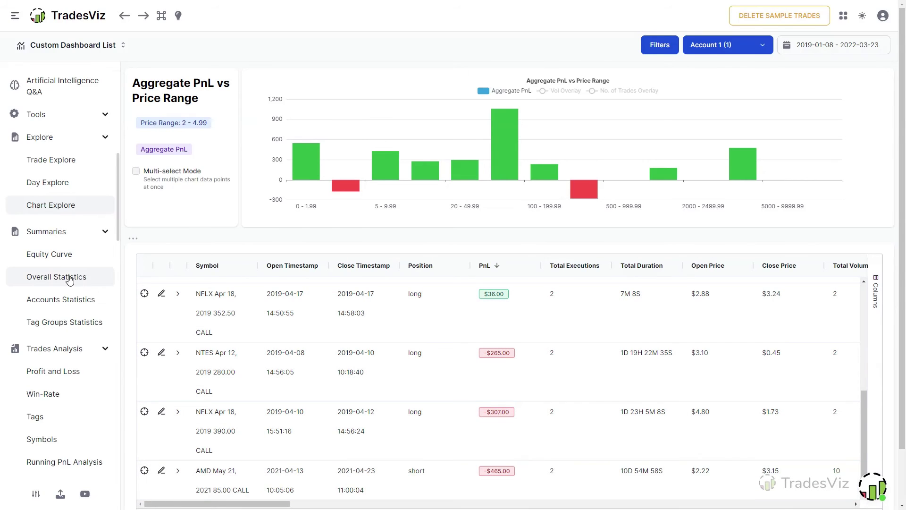
pyautogui.scroll(-2, 69, 279)
# Step: Step through the Tags, Symbols, R-value and MFE/MAE analysis pages, scrolling through the MFE/MAE scatter charts
pyautogui.click(46, 329)
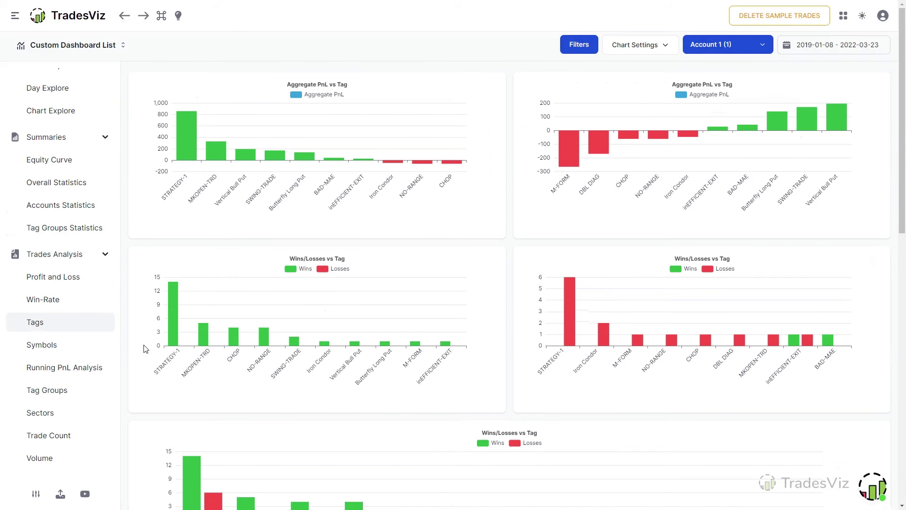
pyautogui.click(44, 343)
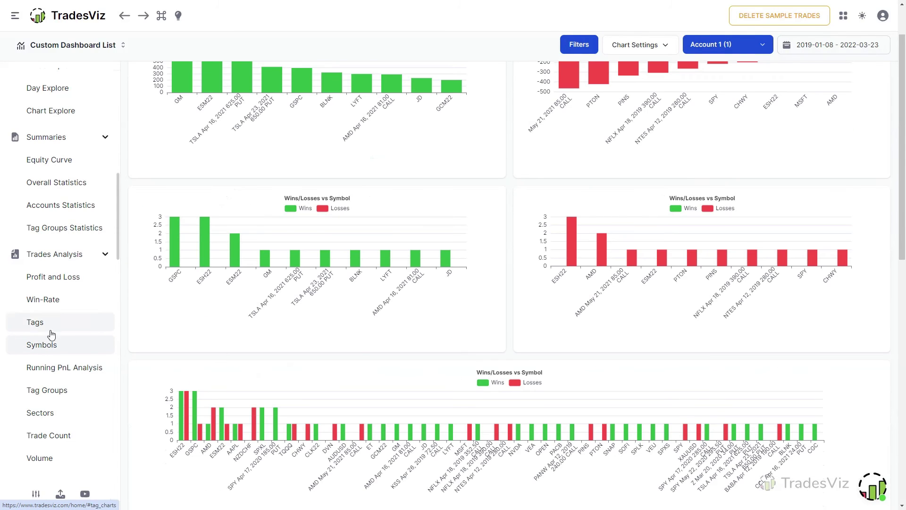
pyautogui.scroll(-8, 58, 401)
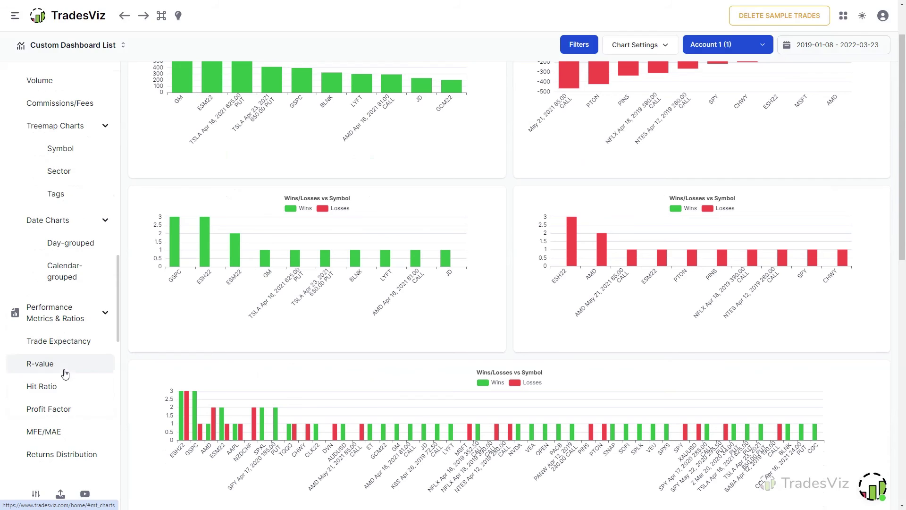
pyautogui.click(47, 365)
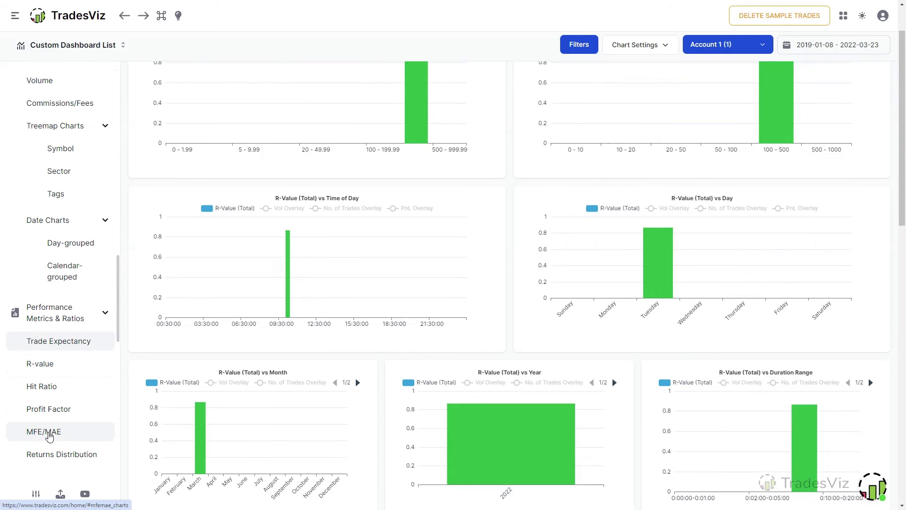
pyautogui.click(47, 434)
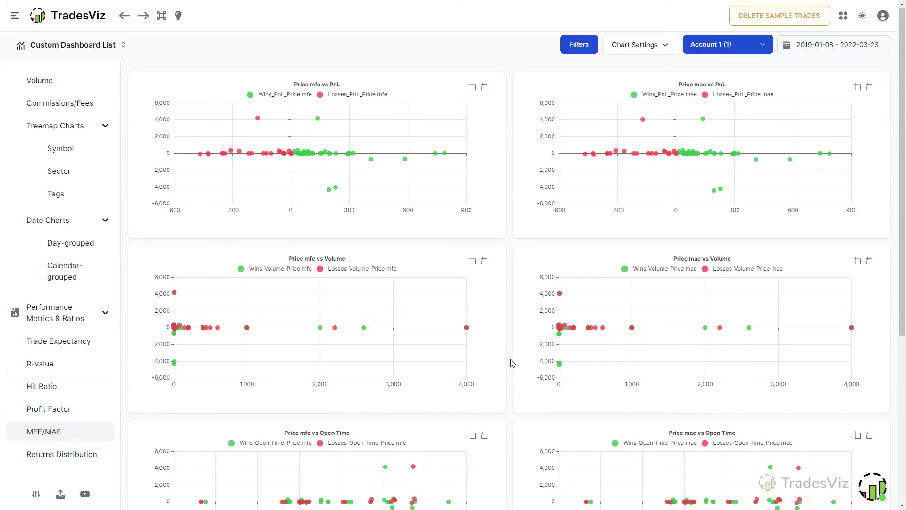
pyautogui.scroll(-5, 512, 363)
pyautogui.scroll(-3, 55, 313)
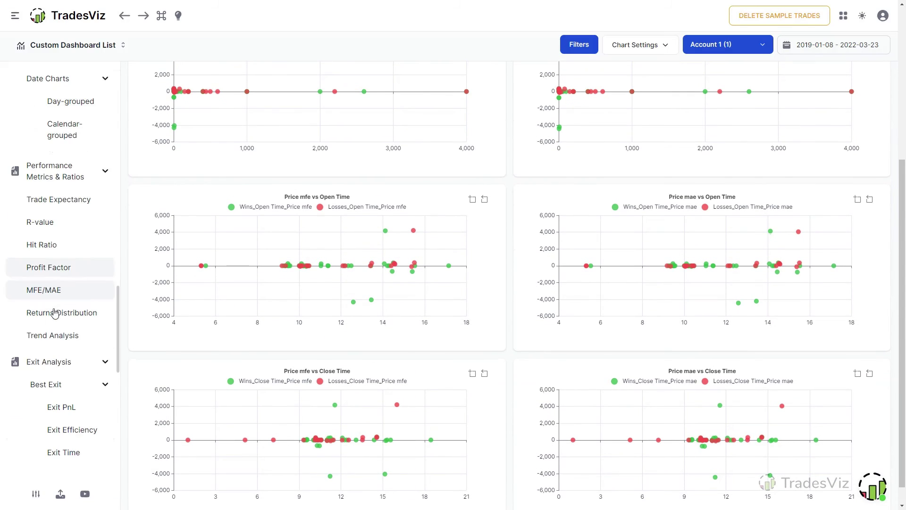
pyautogui.scroll(-2, 55, 313)
# Step: Review the Best Exit PnL charts comparing best-exit and actual PnL
pyautogui.click(60, 313)
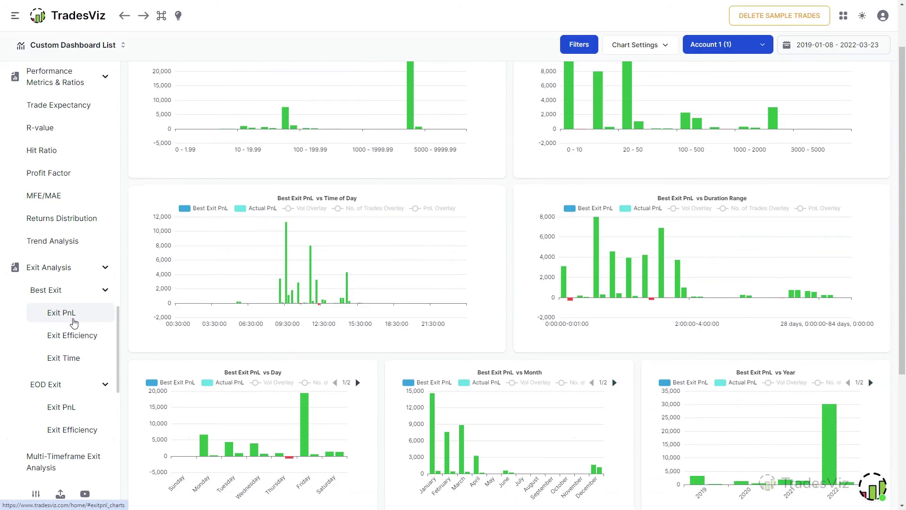
pyautogui.scroll(2, 480, 314)
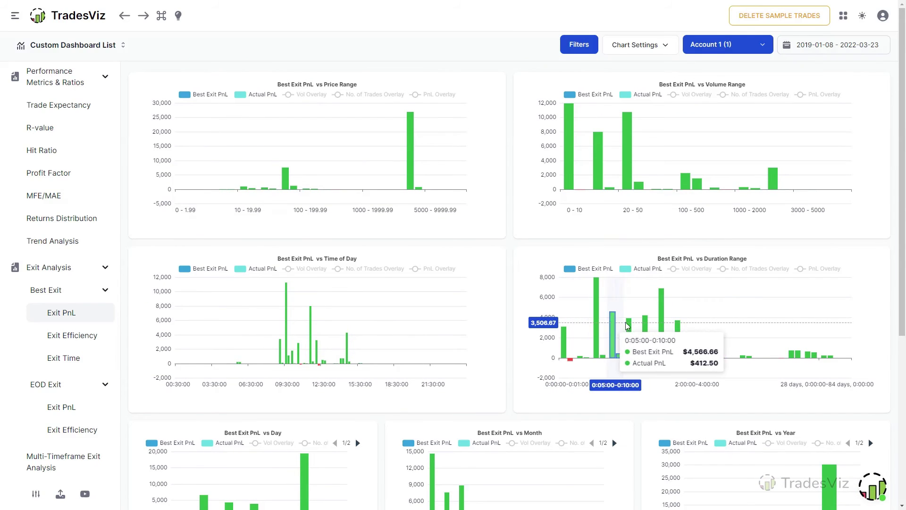
pyautogui.scroll(-4, 381, 378)
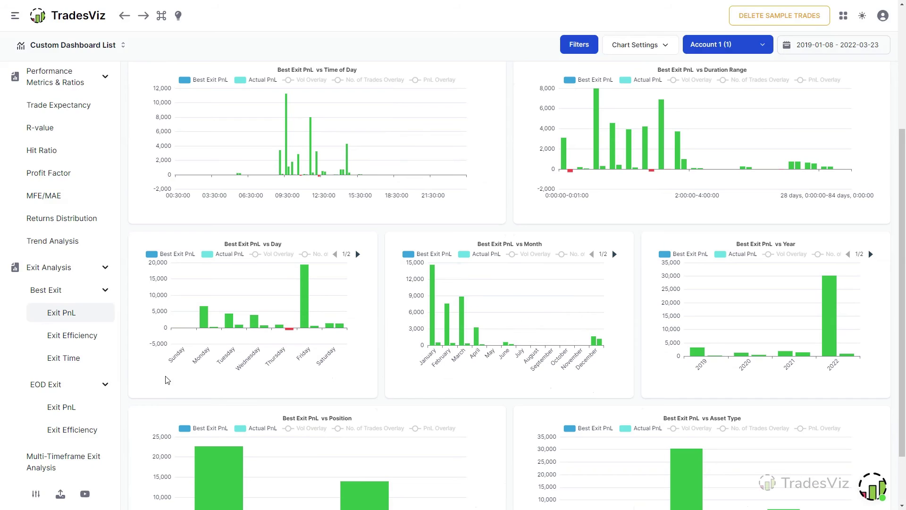
pyautogui.scroll(-8, 69, 385)
# Step: Review options wins/losses and aggregate PnL broken down by Greek
pyautogui.click(70, 385)
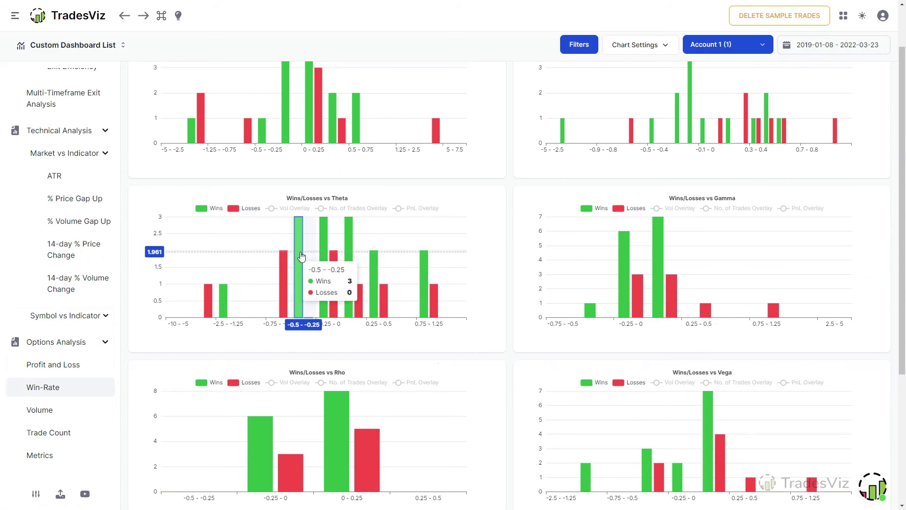
pyautogui.scroll(2, 491, 306)
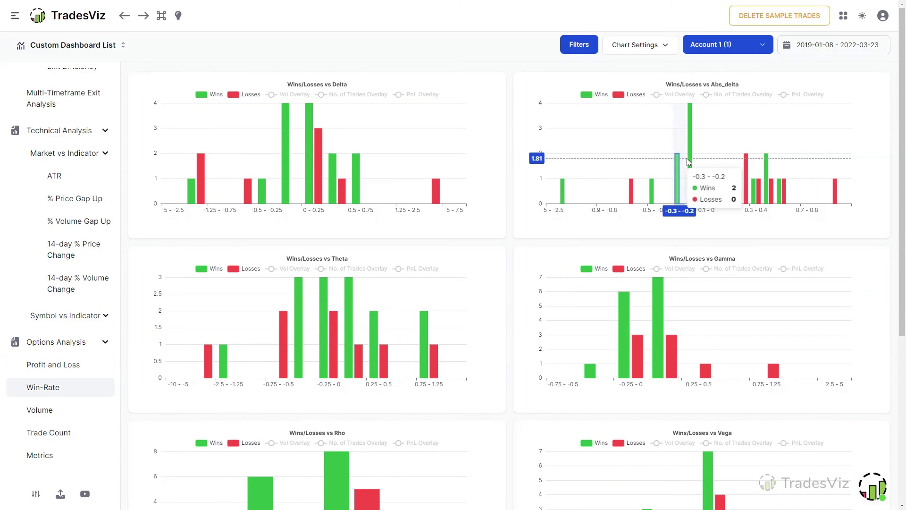
pyautogui.click(32, 370)
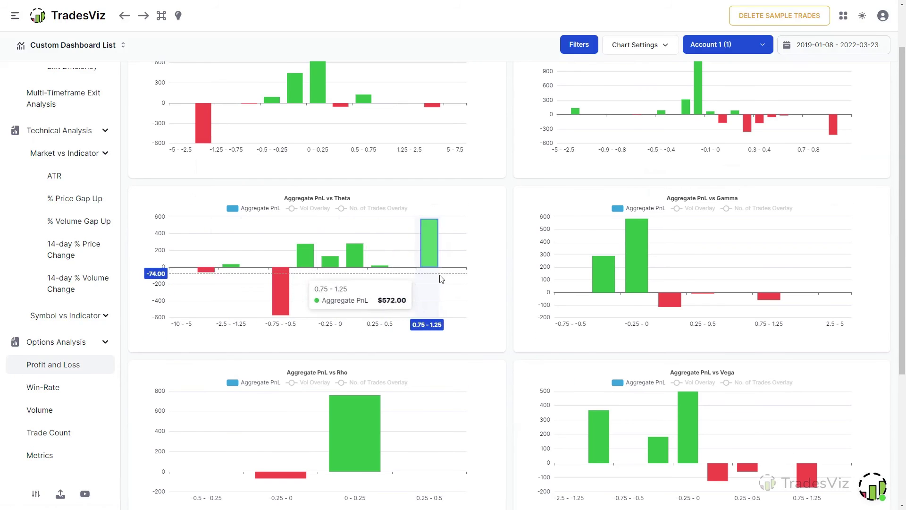
pyautogui.scroll(1, 485, 309)
pyautogui.scroll(15, 92, 154)
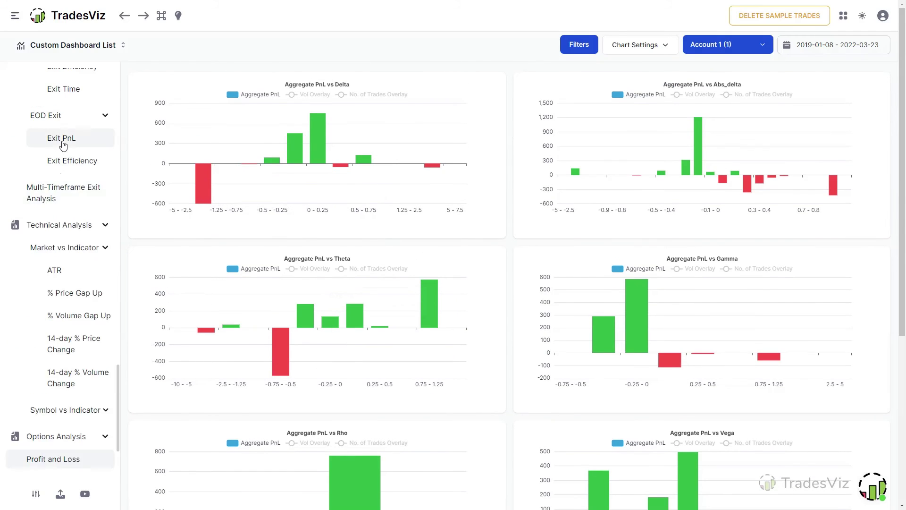
pyautogui.scroll(10, 115, 270)
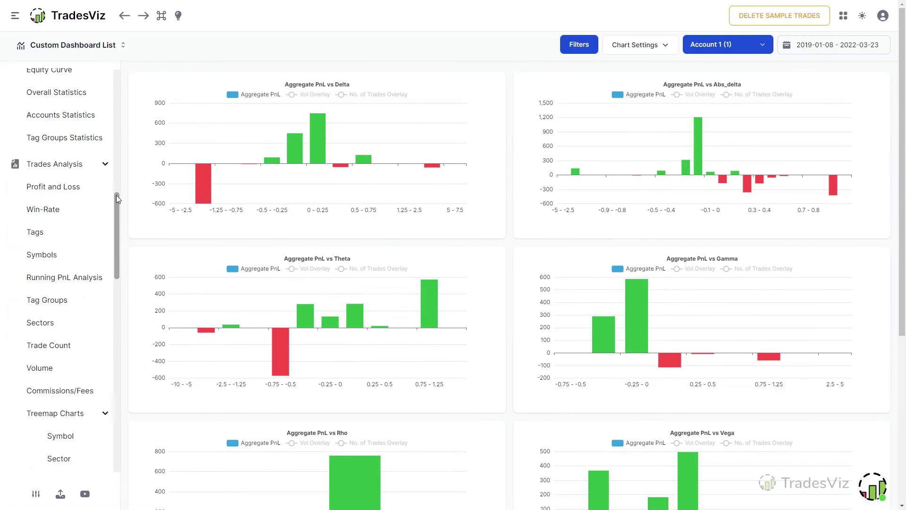
# Step: Turn on Simple Mode and apply a Net PnL Type filter, giving $2,567.75 total PnL
pyautogui.click(19, 77)
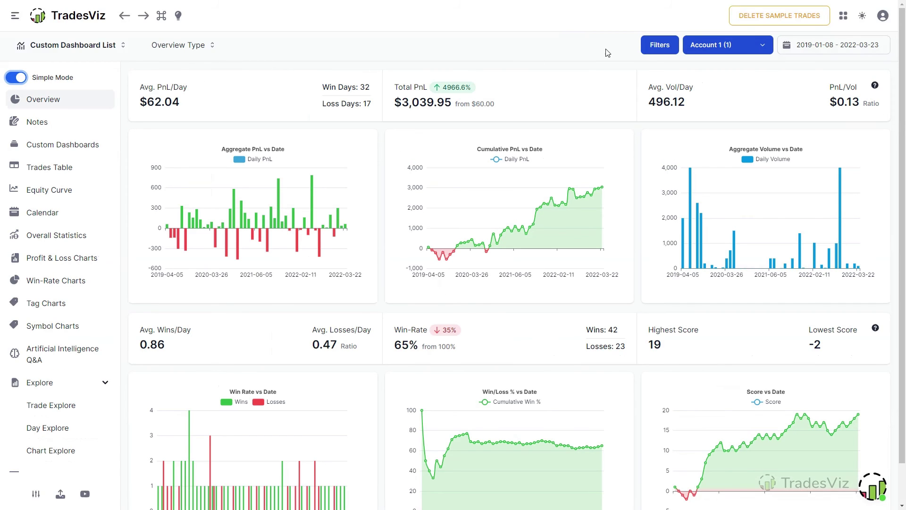
pyautogui.click(651, 50)
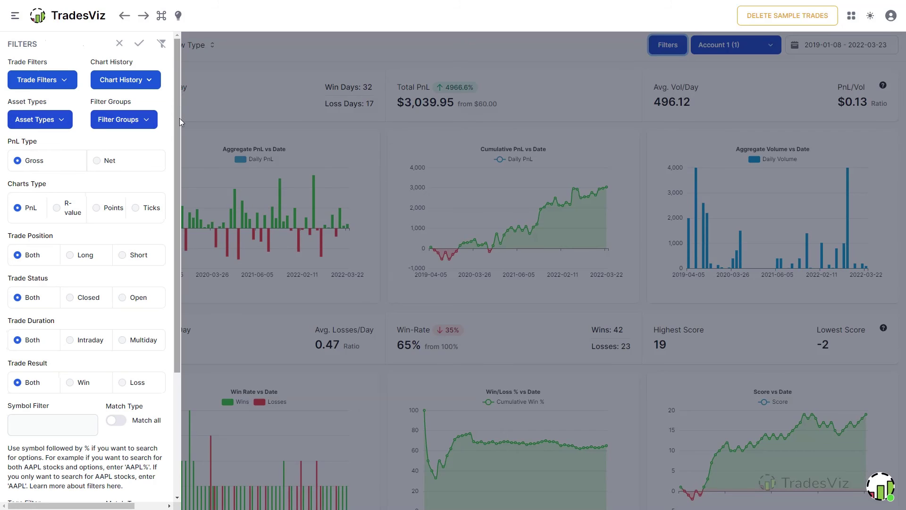
pyautogui.moveTo(179, 118); pyautogui.dragTo(162, 125)
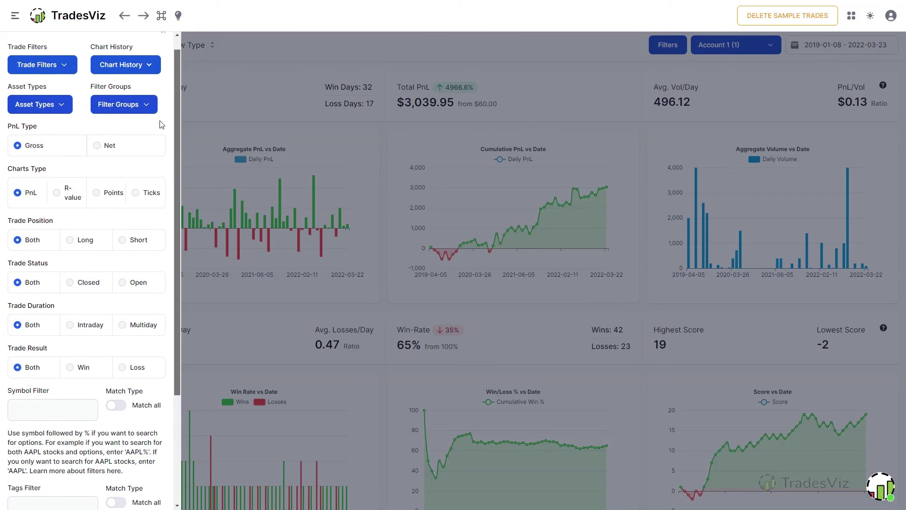
pyautogui.click(97, 146)
pyautogui.scroll(1, 171, 100)
pyautogui.click(139, 46)
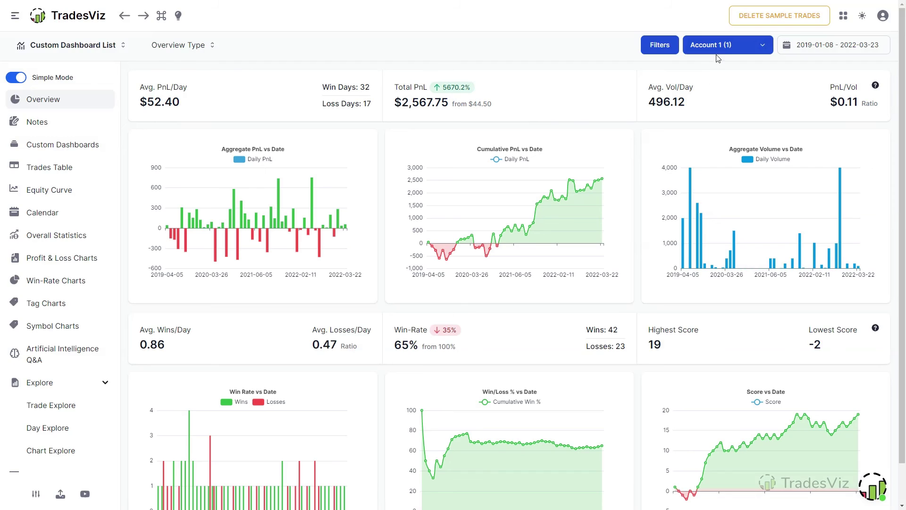
pyautogui.click(717, 50)
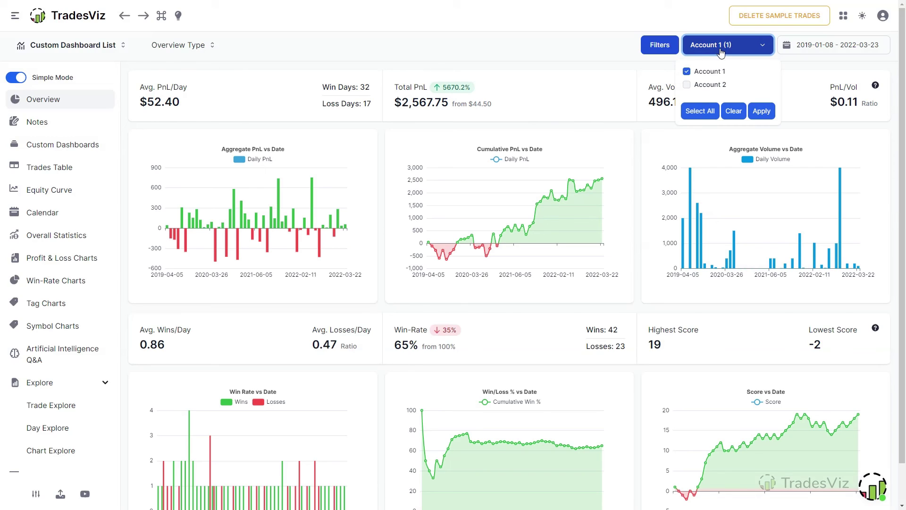
pyautogui.click(687, 86)
pyautogui.click(762, 45)
pyautogui.click(817, 48)
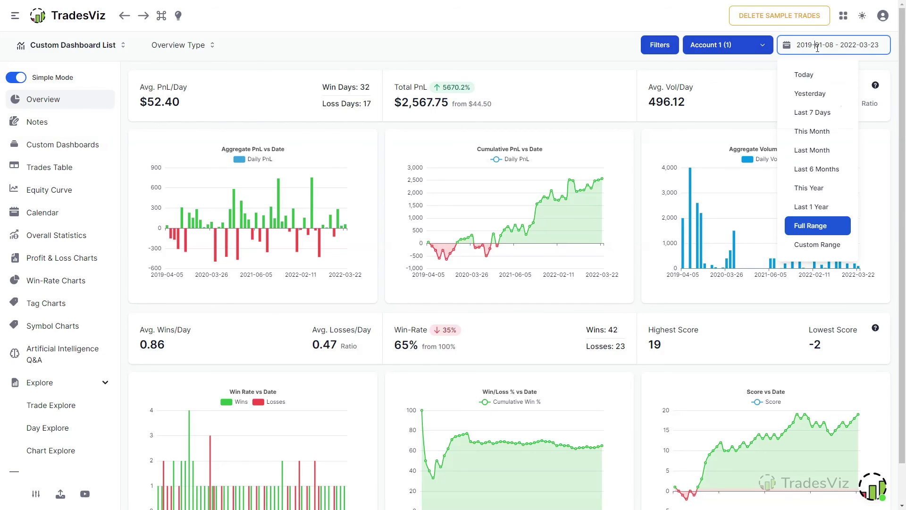
pyautogui.click(811, 246)
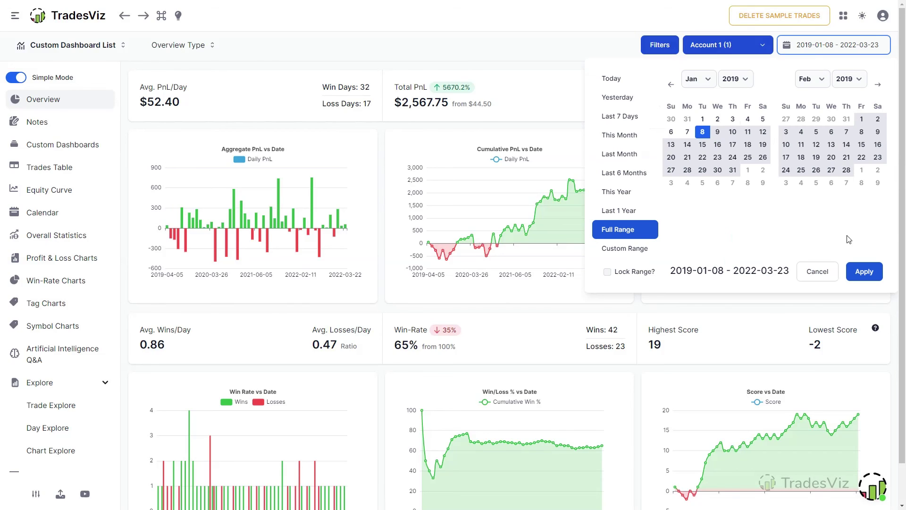
pyautogui.click(817, 271)
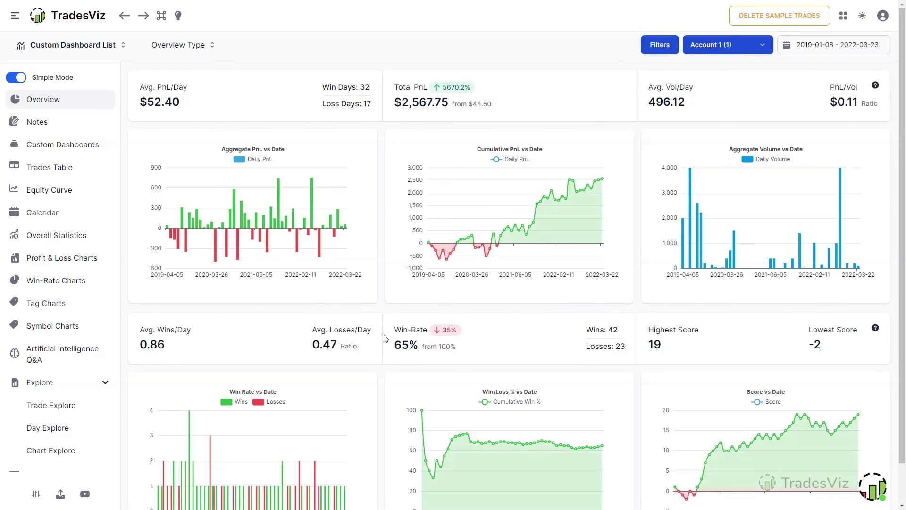
pyautogui.click(844, 16)
pyautogui.click(161, 16)
pyautogui.click(161, 16)
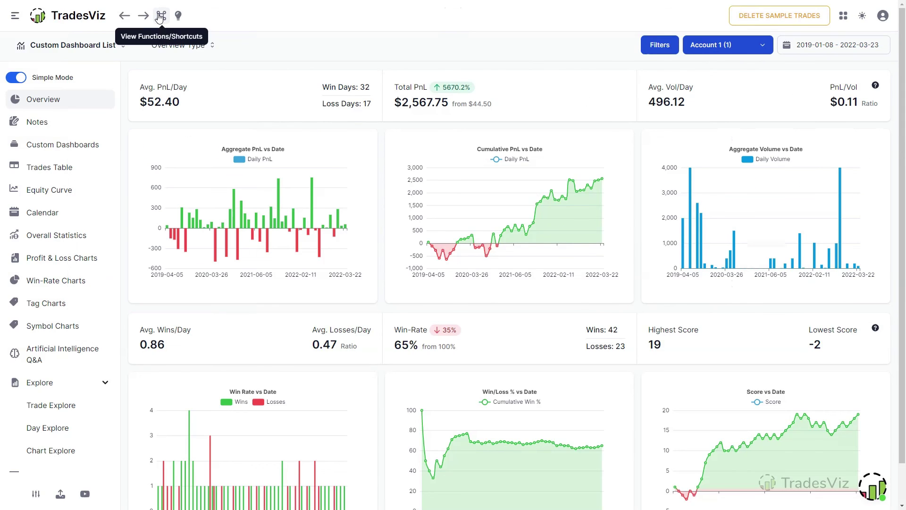
pyautogui.click(206, 51)
pyautogui.click(206, 51)
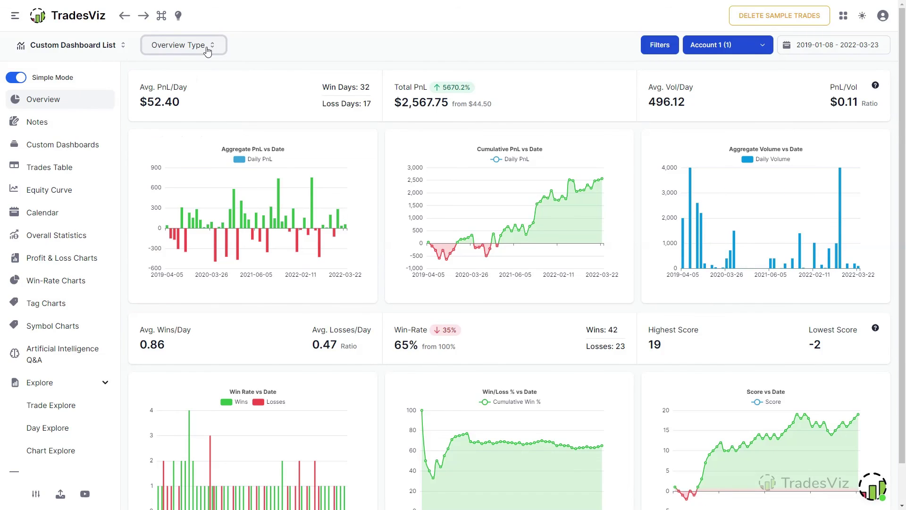